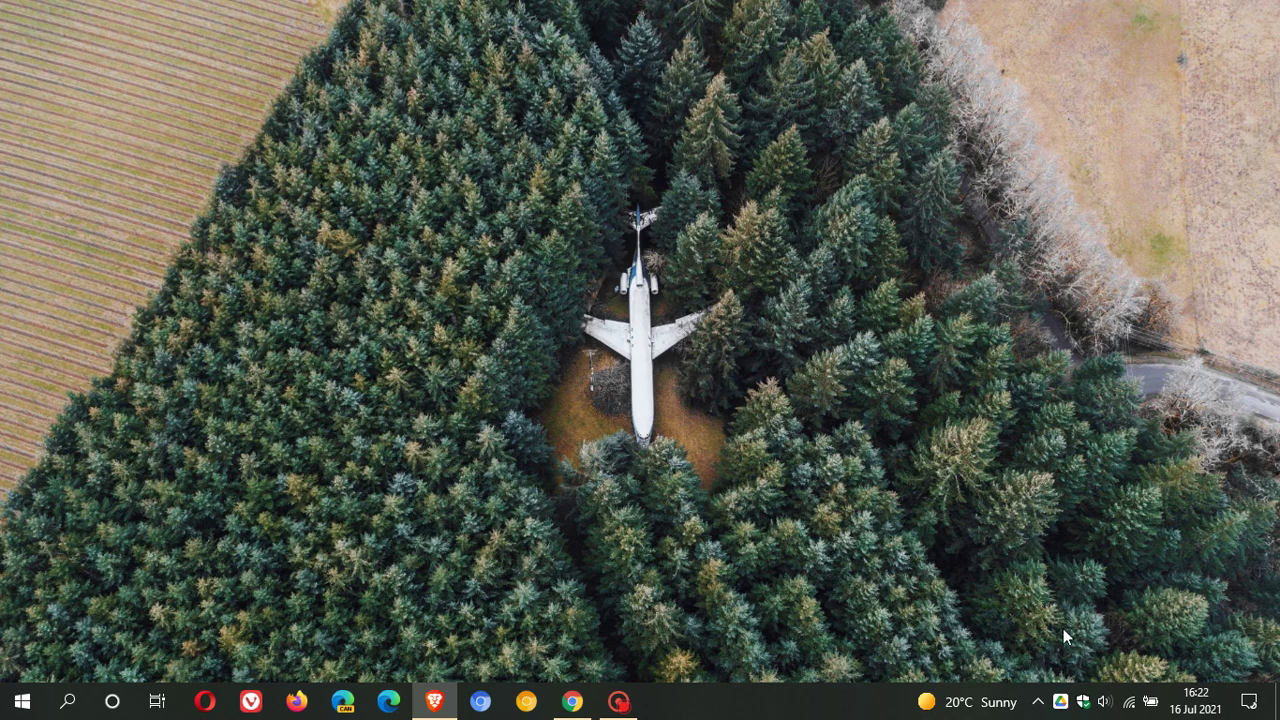
Open the Google Drive sync status and look through its notifications and recent activity
left_click(1061, 703)
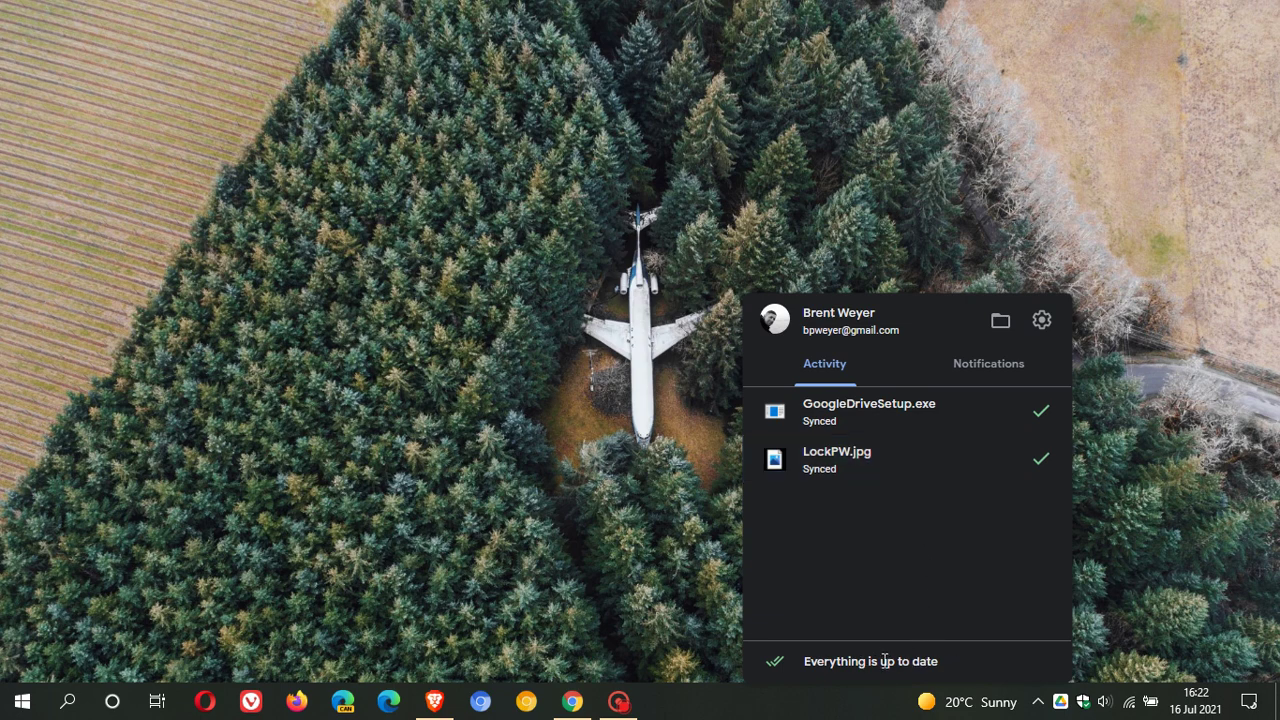
left_click(969, 372)
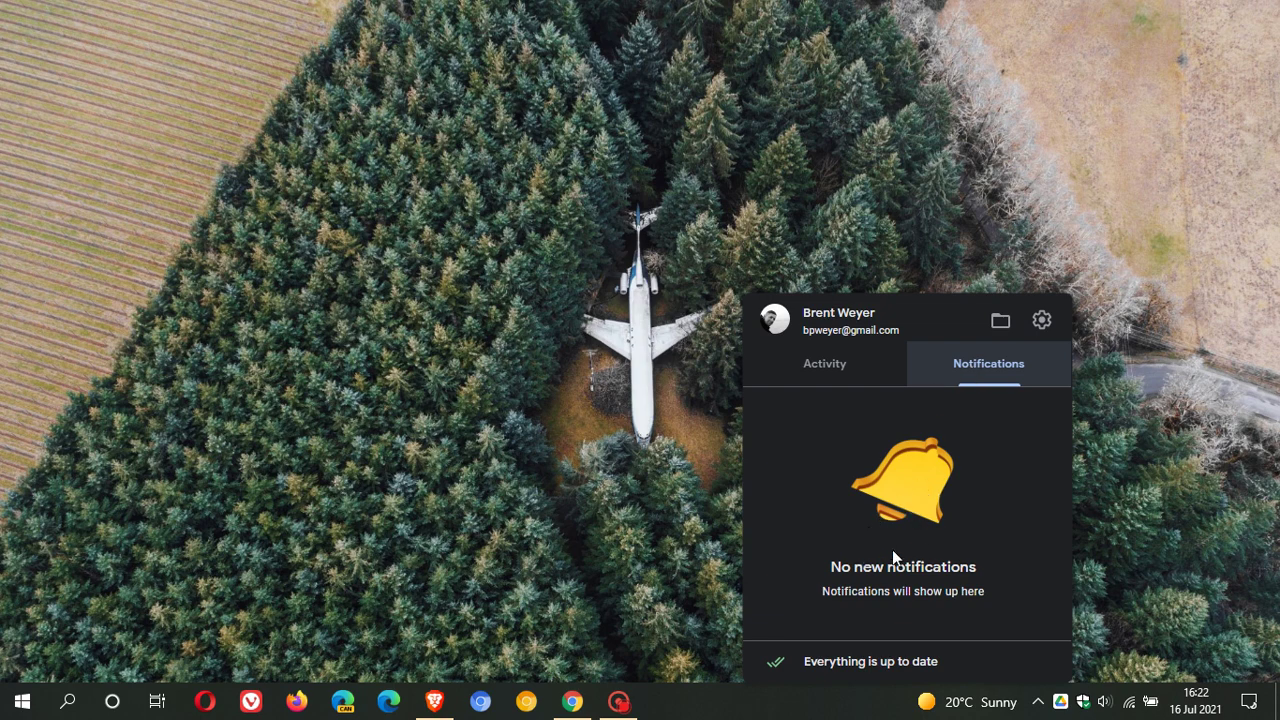
left_click(825, 370)
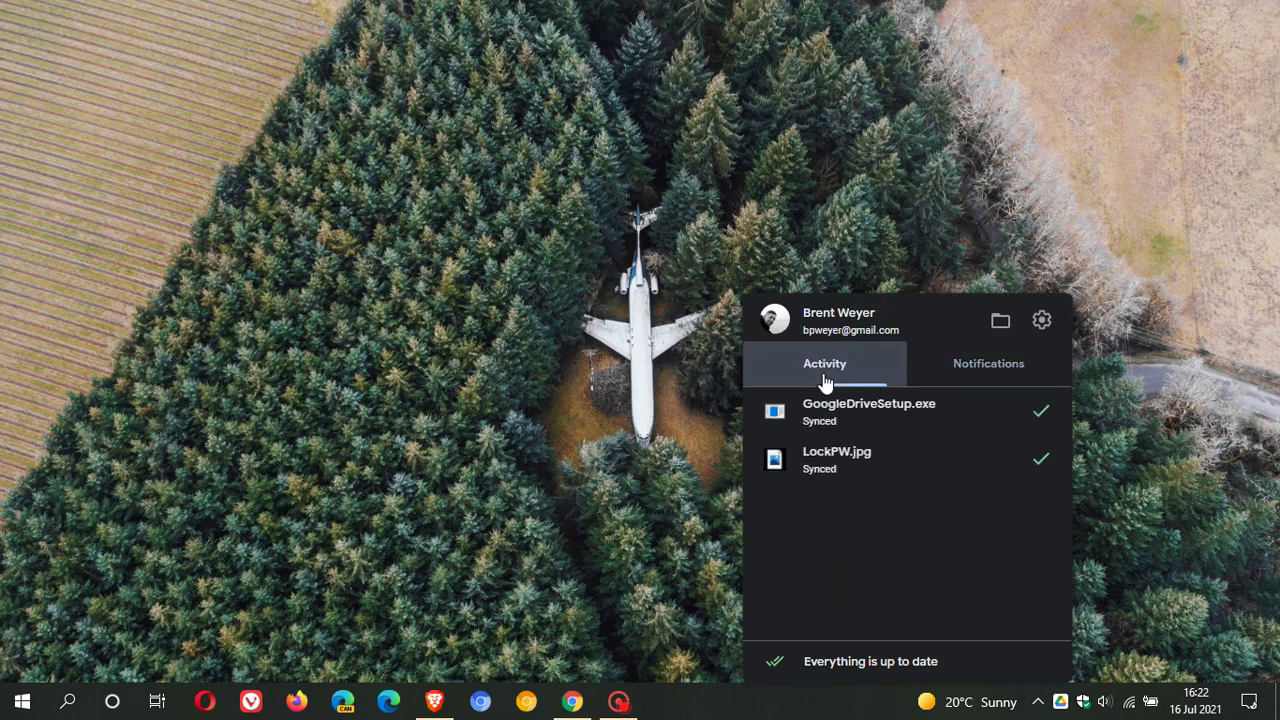
Open the Google Drive preferences and review the default drive letter choices and the network settings
left_click(1041, 322)
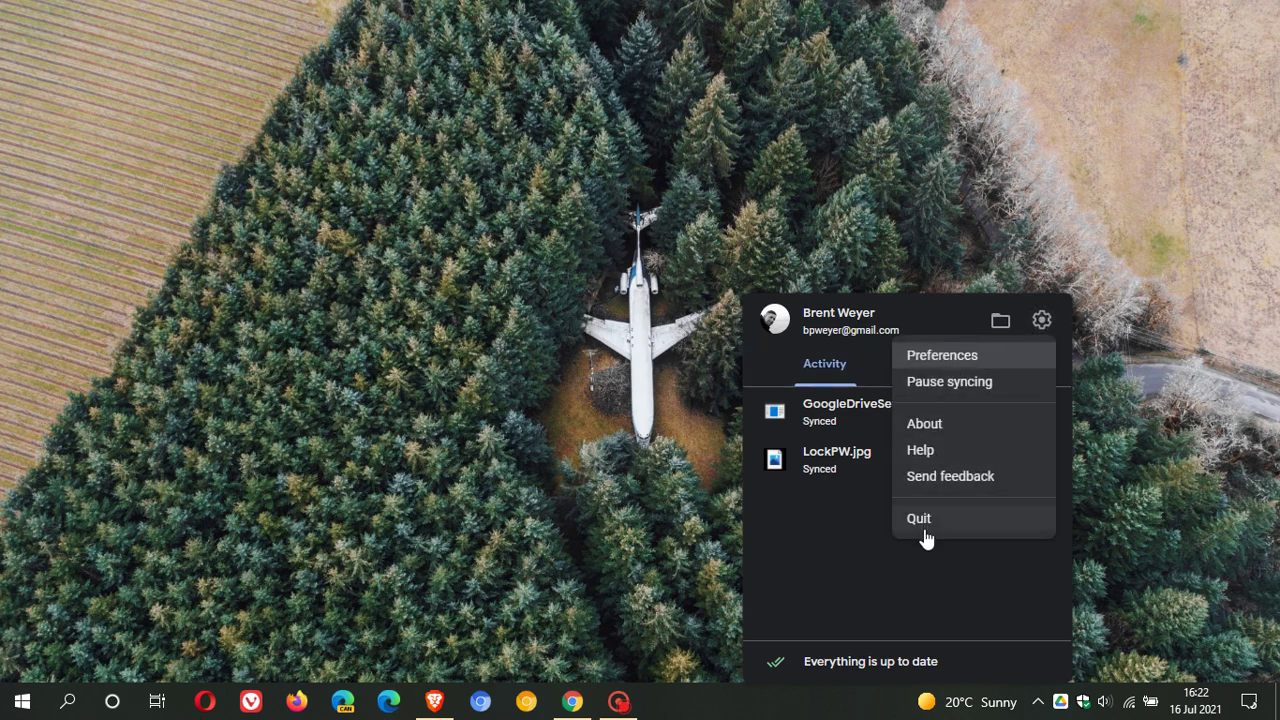
left_click(935, 356)
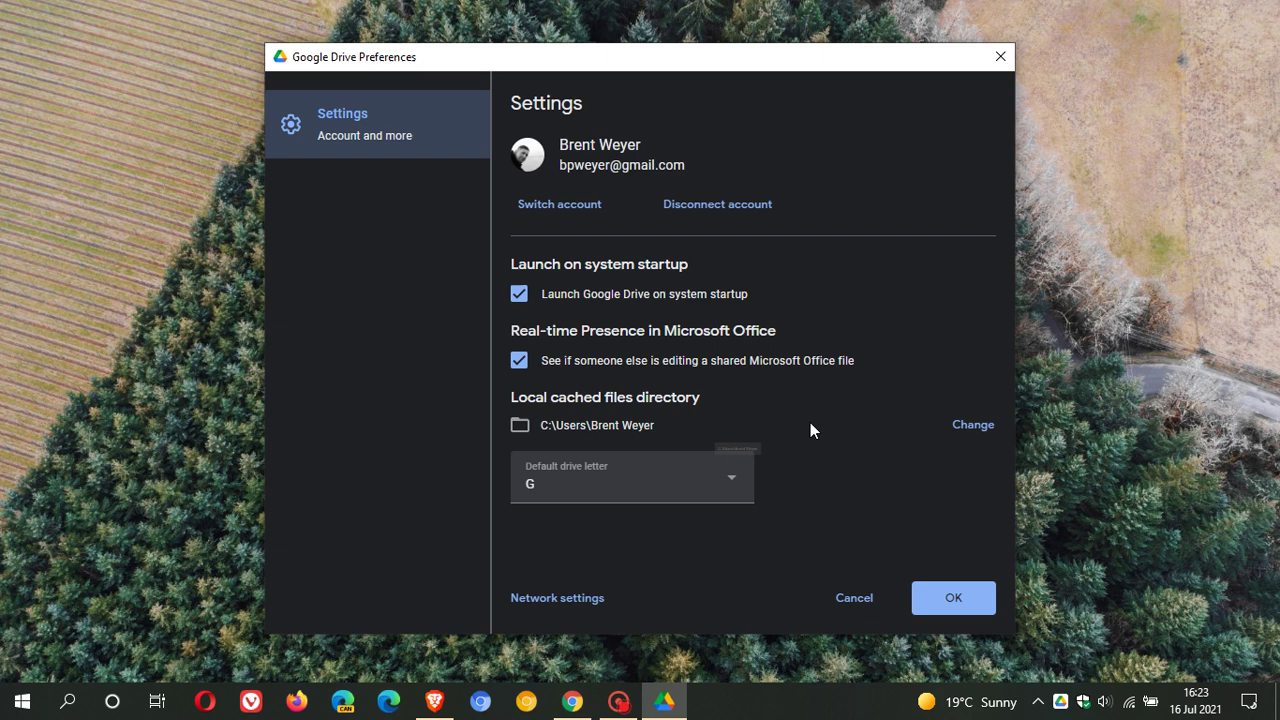
left_click(645, 483)
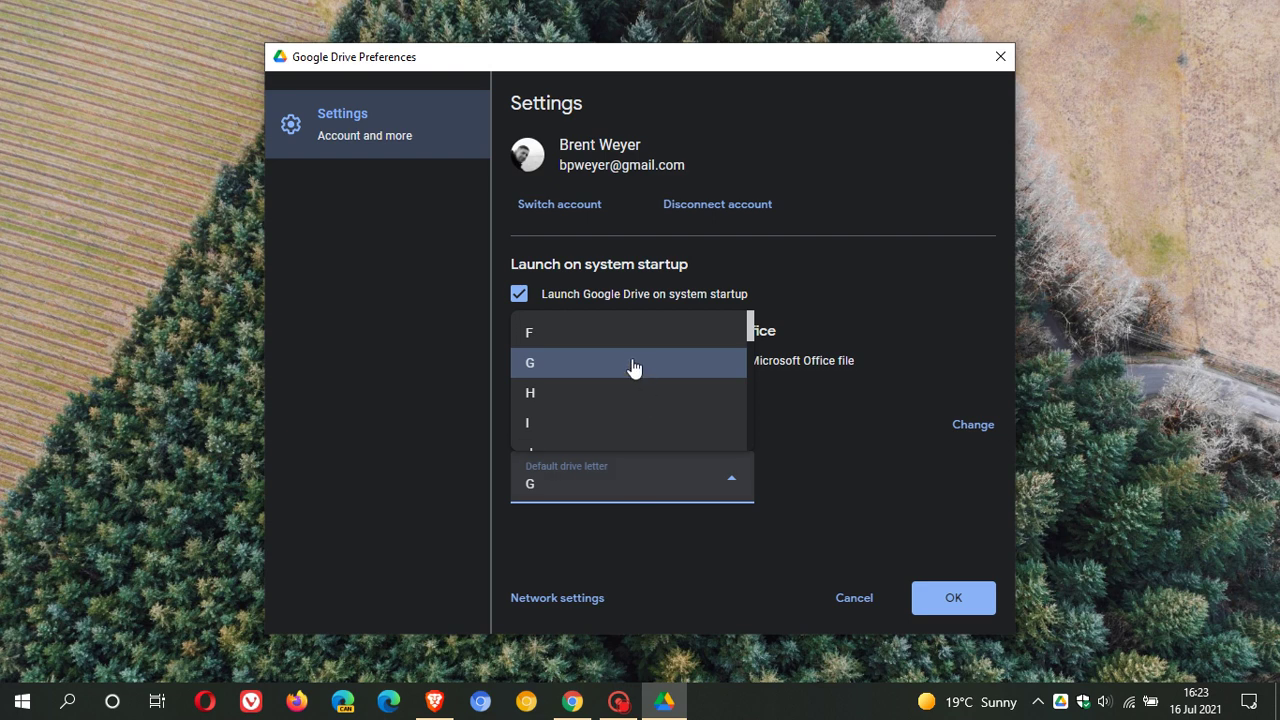
left_click(843, 448)
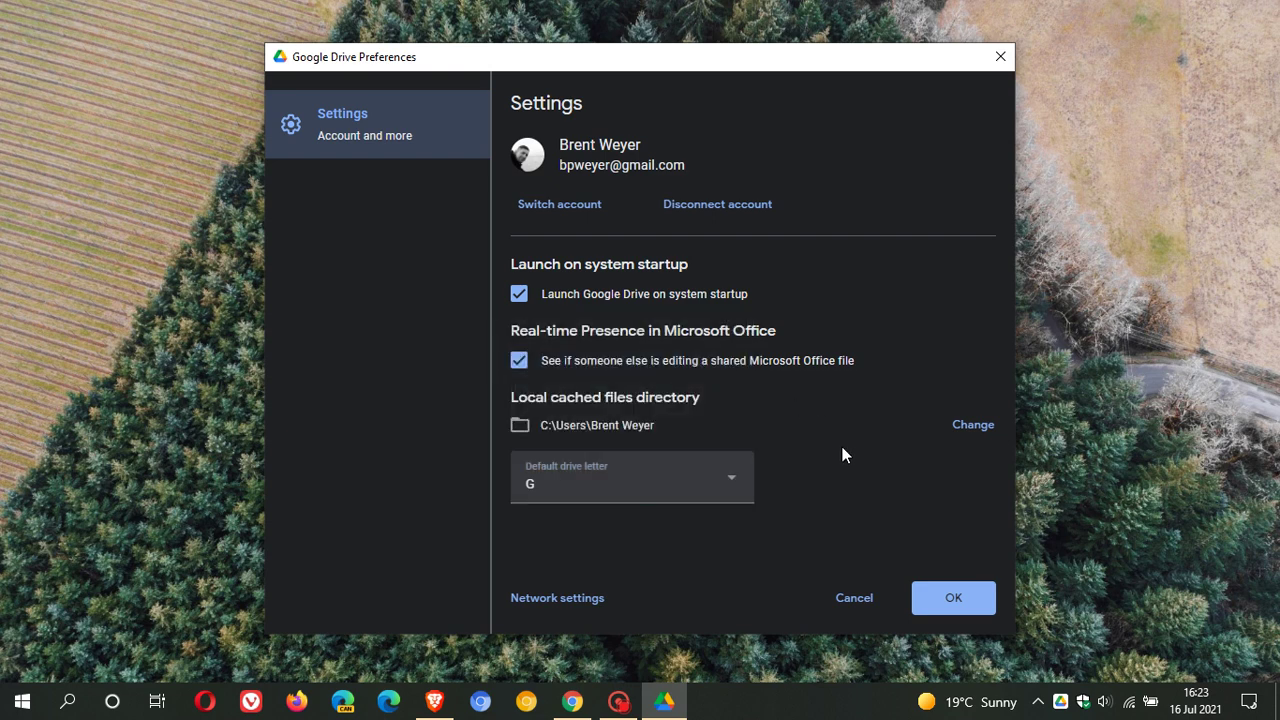
left_click(583, 600)
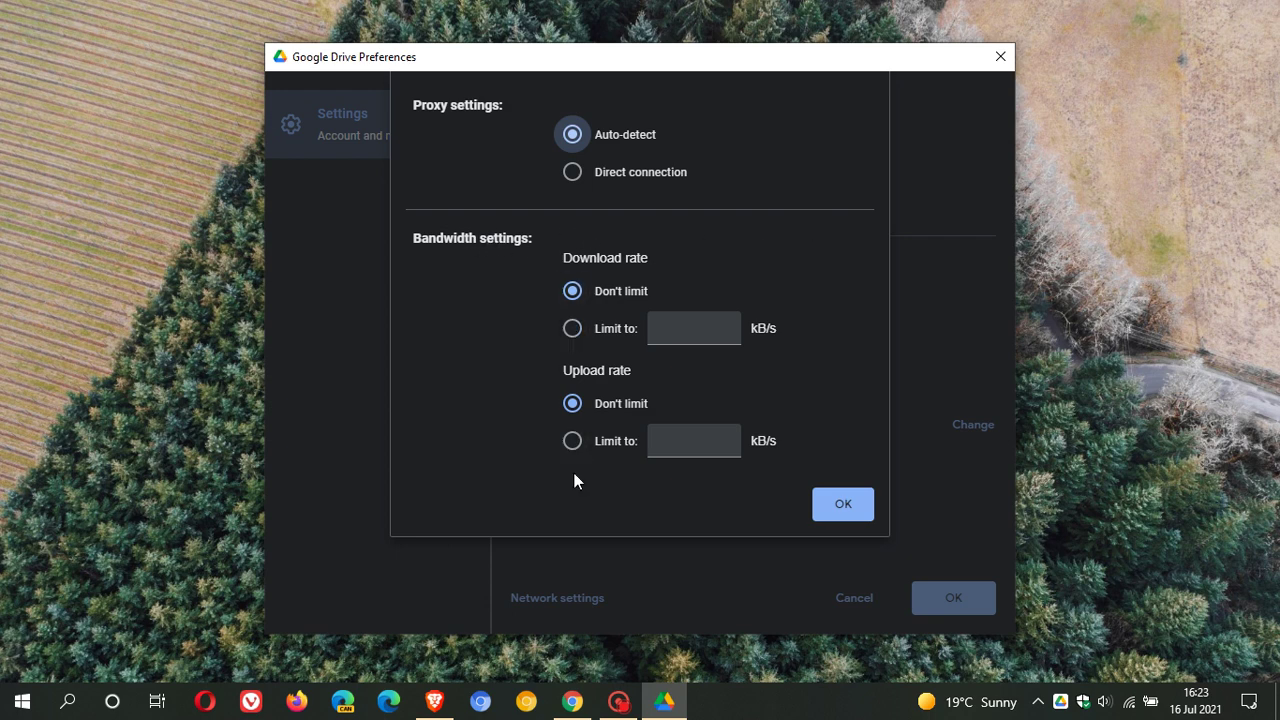
left_click(843, 505)
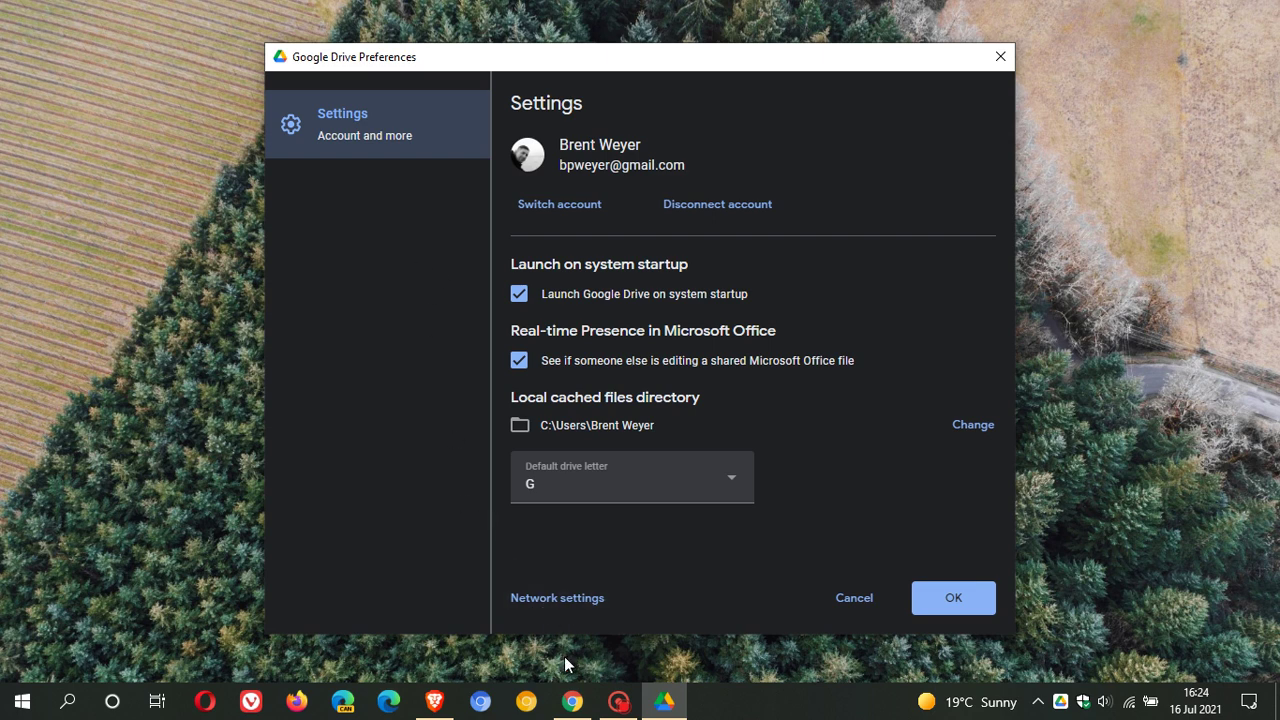
Switch to Chrome, close the Drive preferences, and highlight the article's bullet about mirroring Drive files on the desktop
left_click(572, 700)
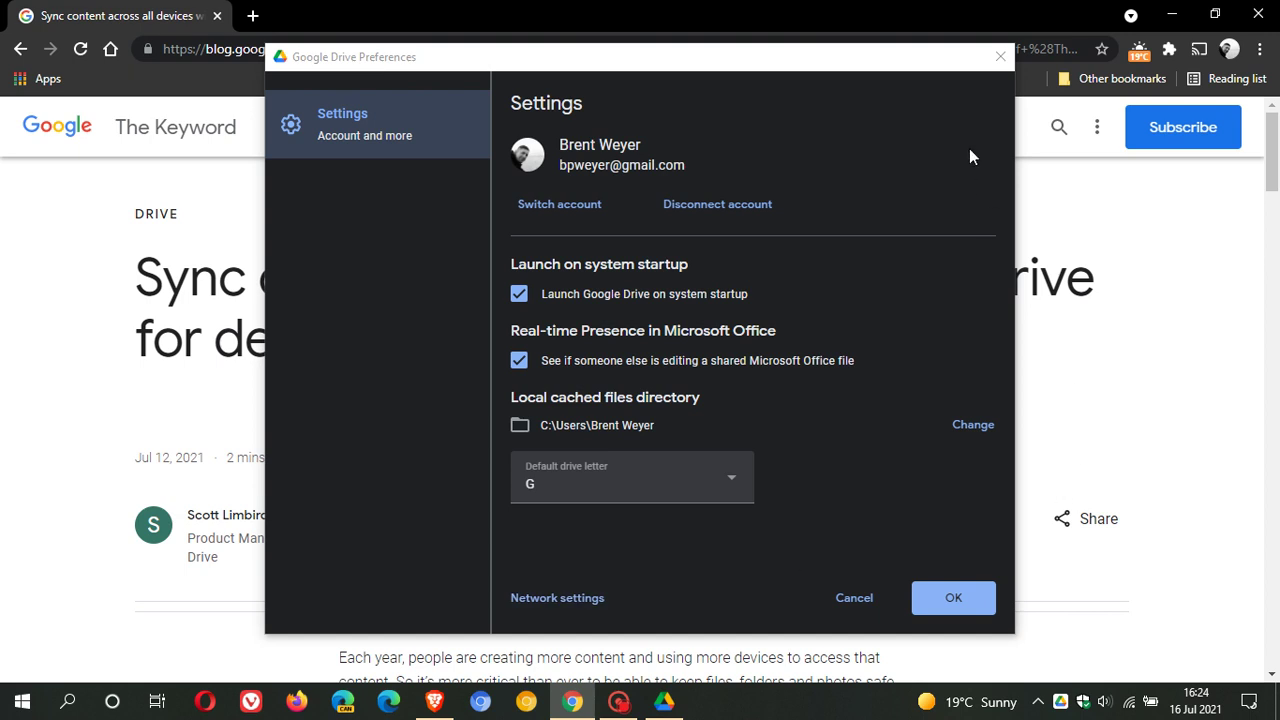
left_click(999, 58)
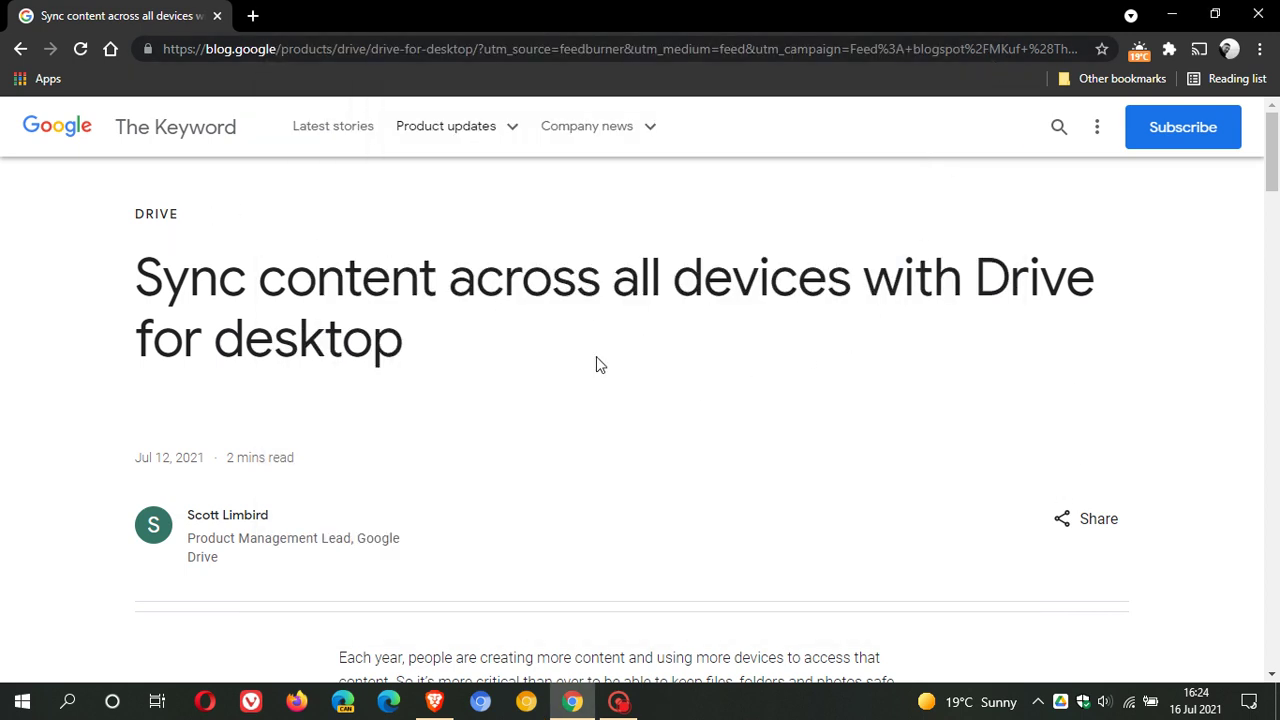
scroll(757, 363, "down", 5)
scroll(757, 365, "down", 8)
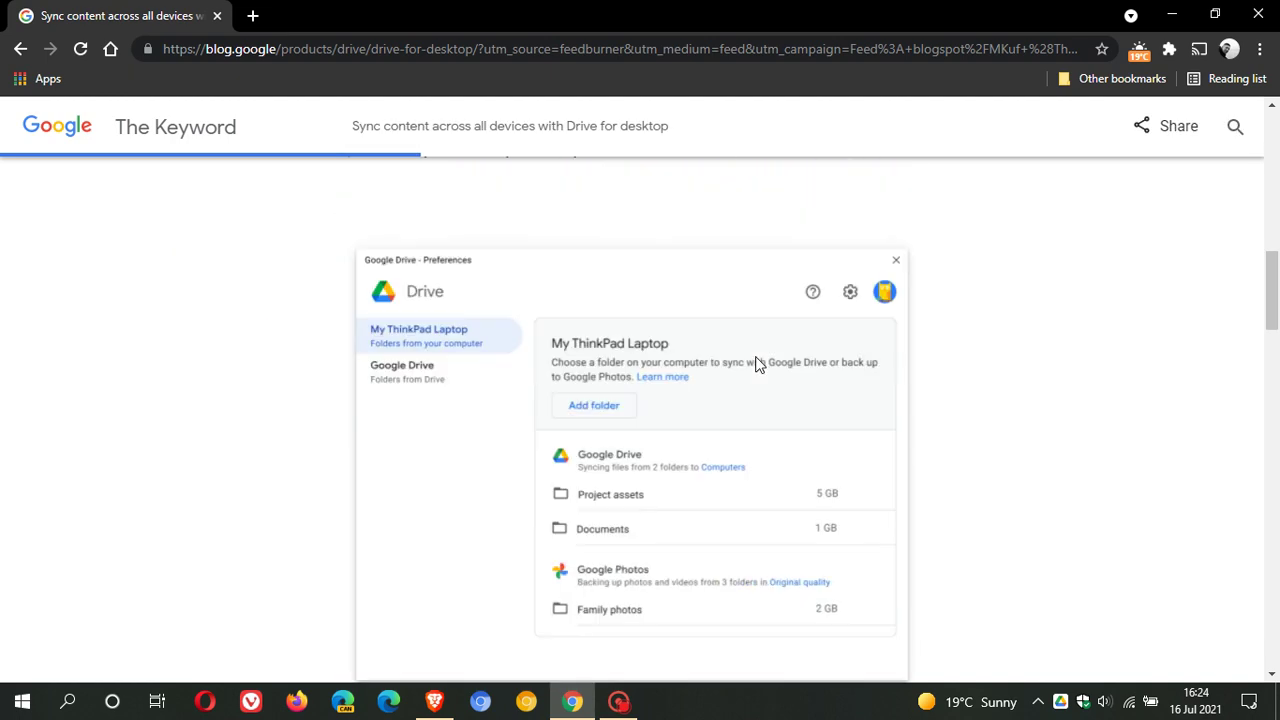
scroll(757, 365, "down", 5)
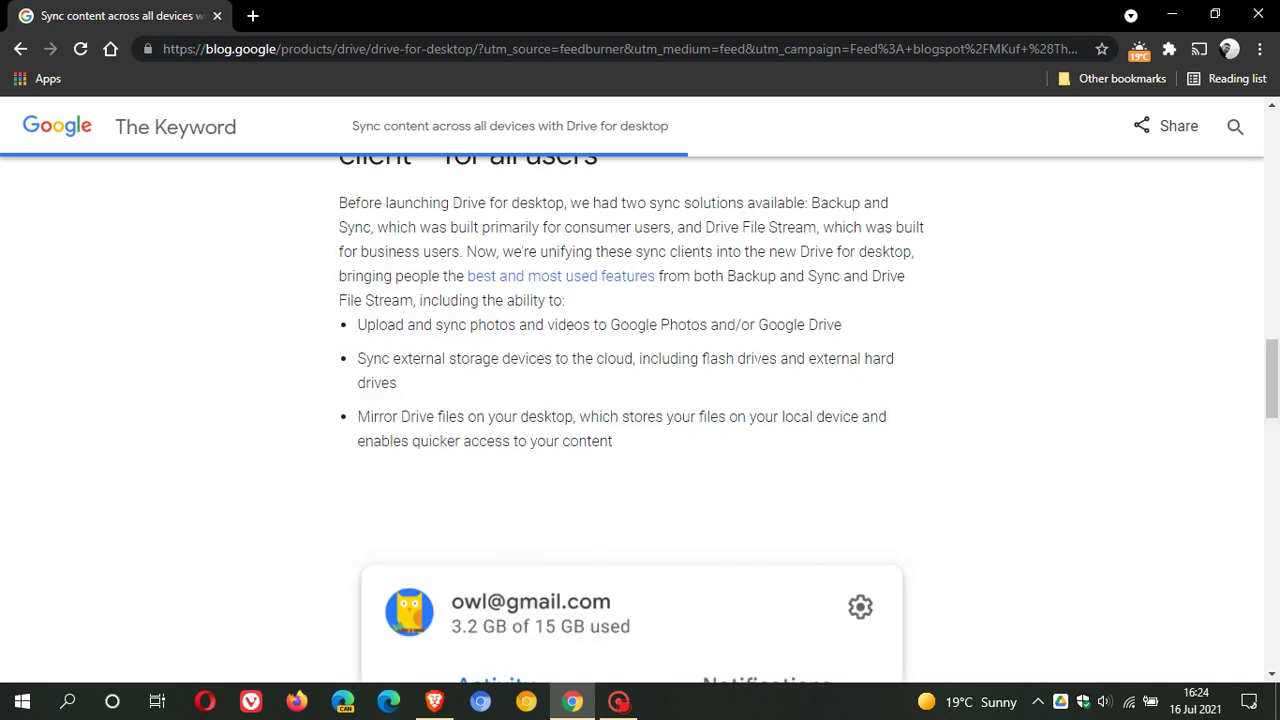
scroll(757, 365, "up", 1)
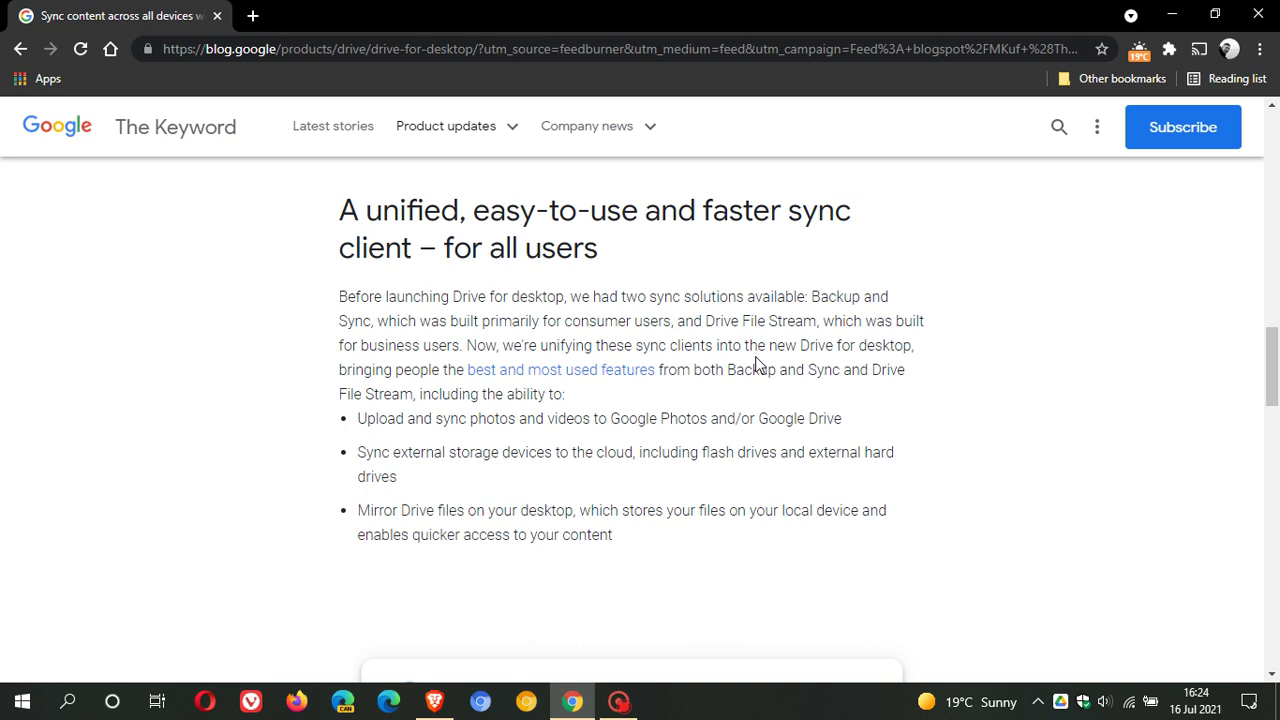
scroll(757, 365, "down", 1)
left_click_drag(357, 416, 896, 450)
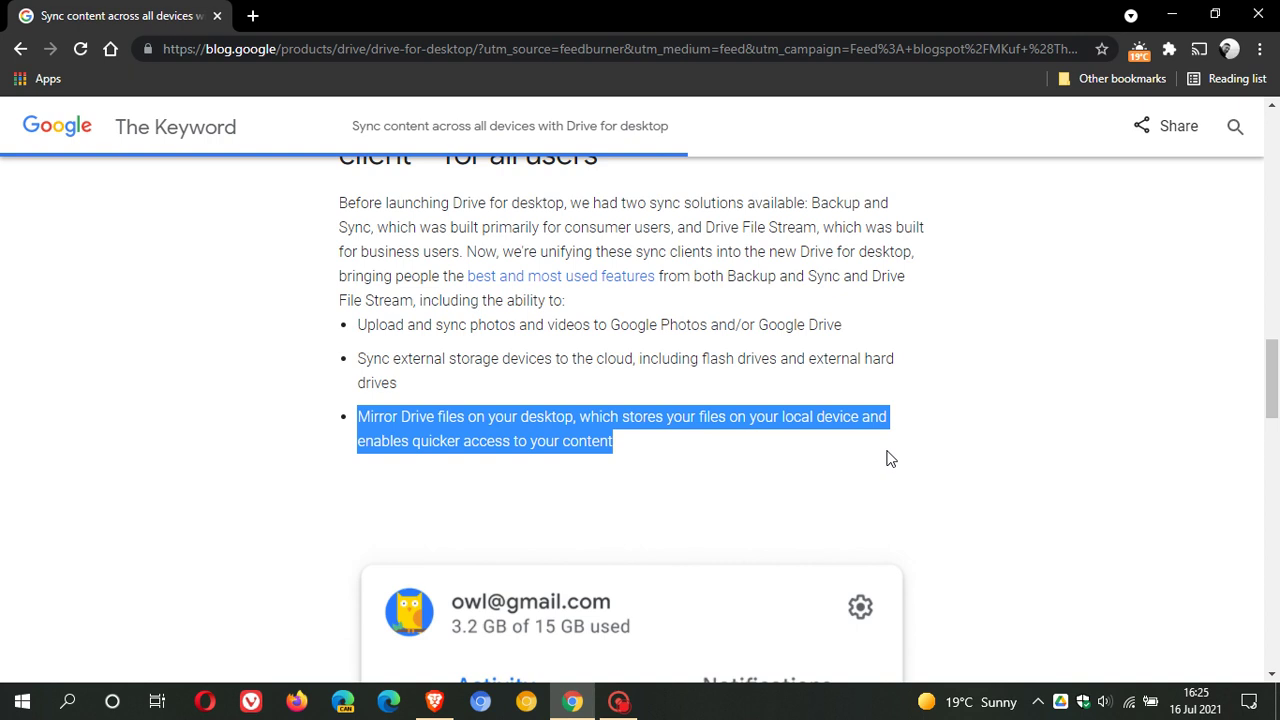
left_click(1172, 14)
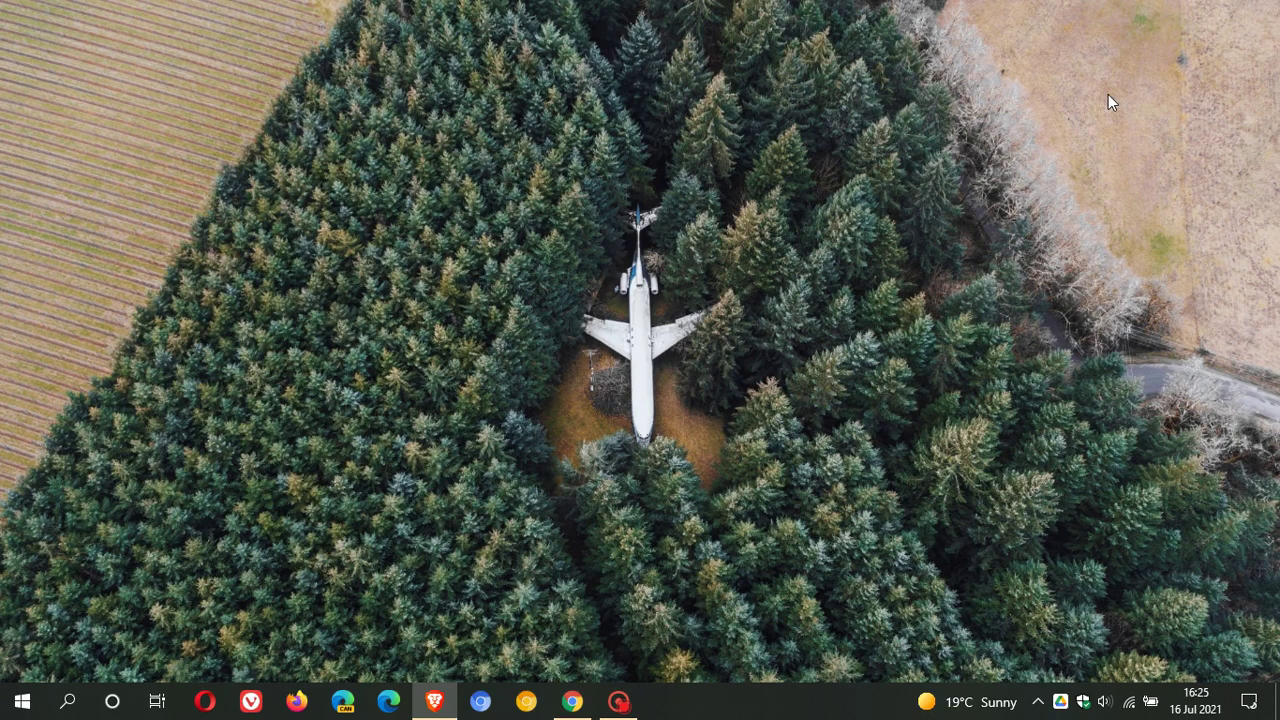
Switch to File Explorer and view the contents of the My Drive folder on Google Drive (G:)
left_click(34, 708)
mouse_move(34, 621)
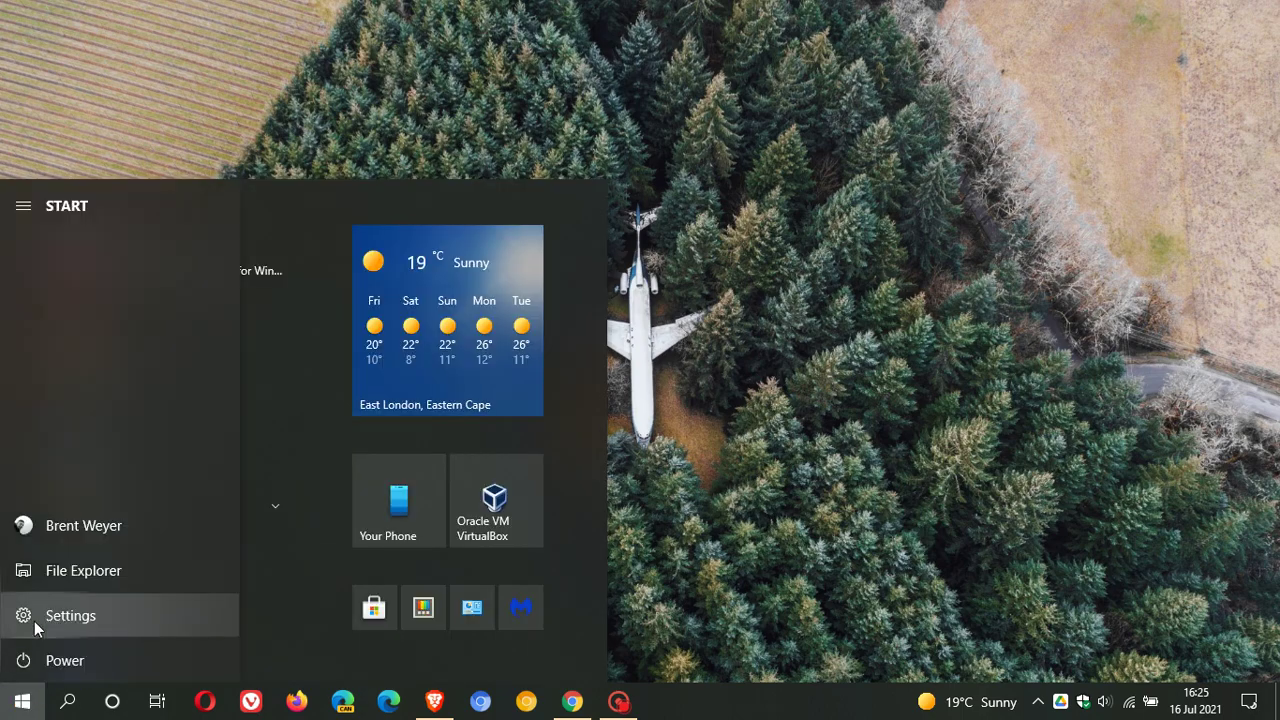
left_click(34, 574)
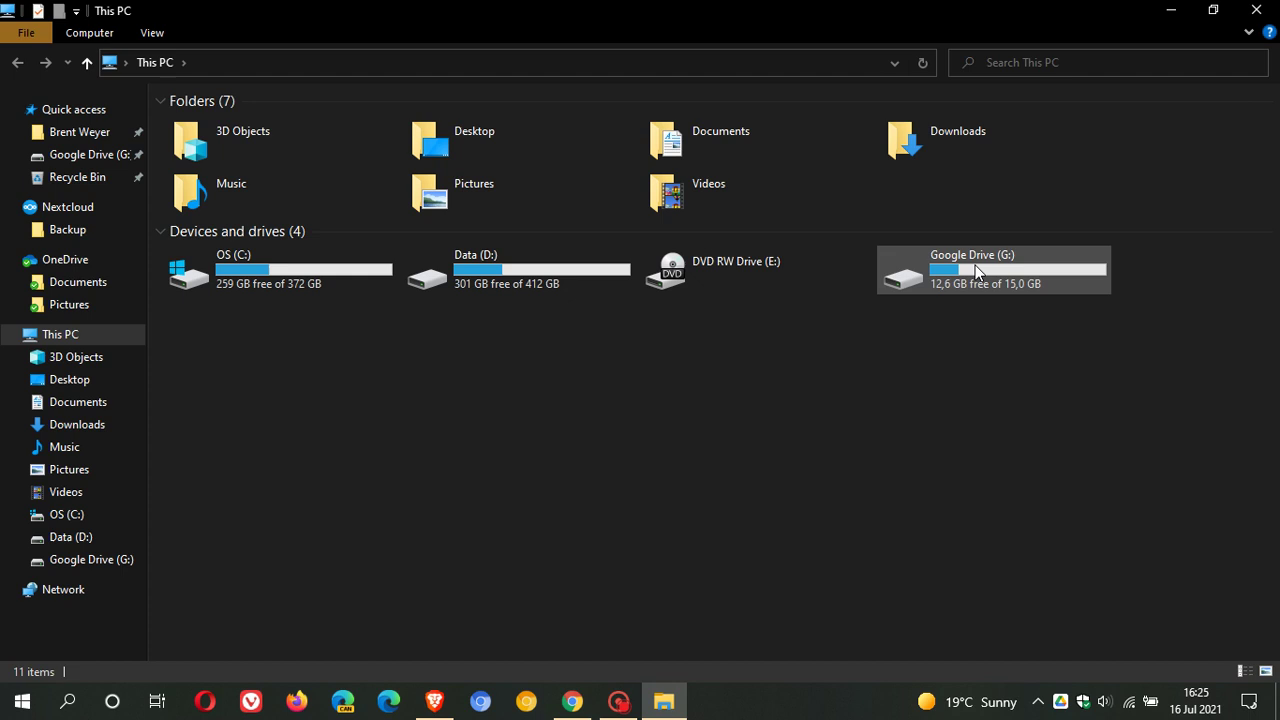
mouse_move(997, 267)
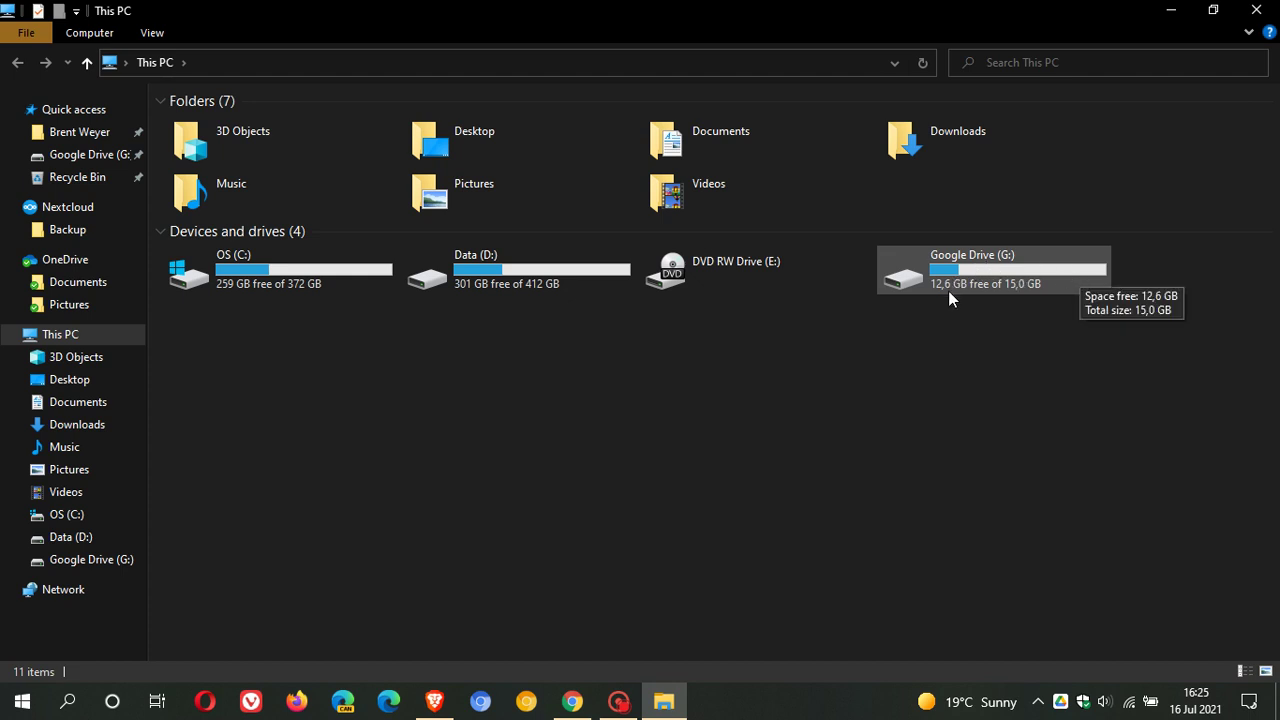
double_click(995, 276)
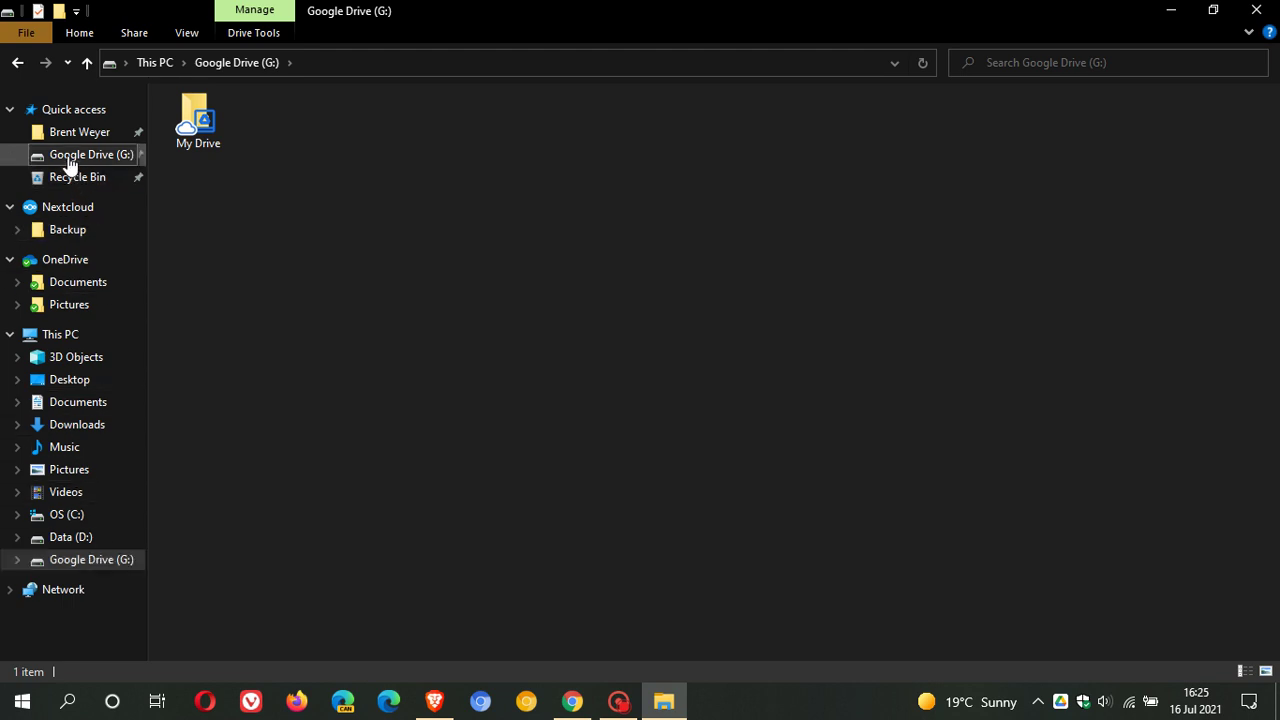
double_click(203, 127)
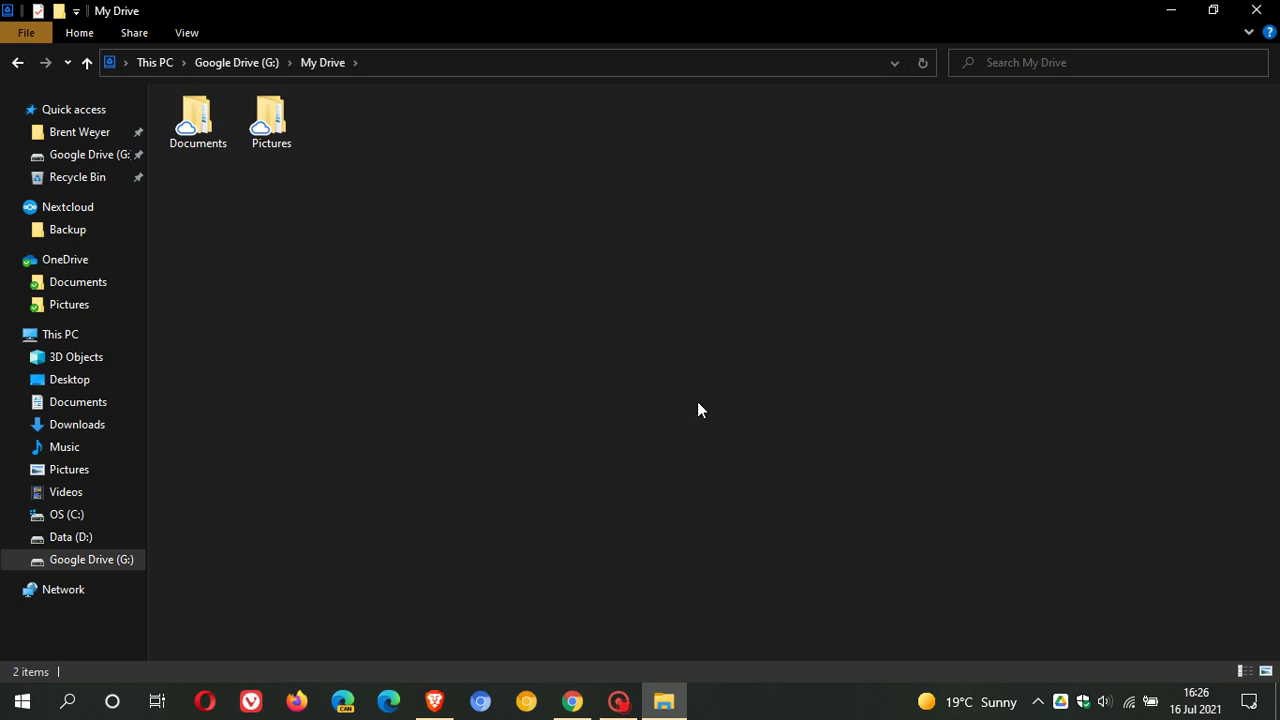
left_click(1170, 14)
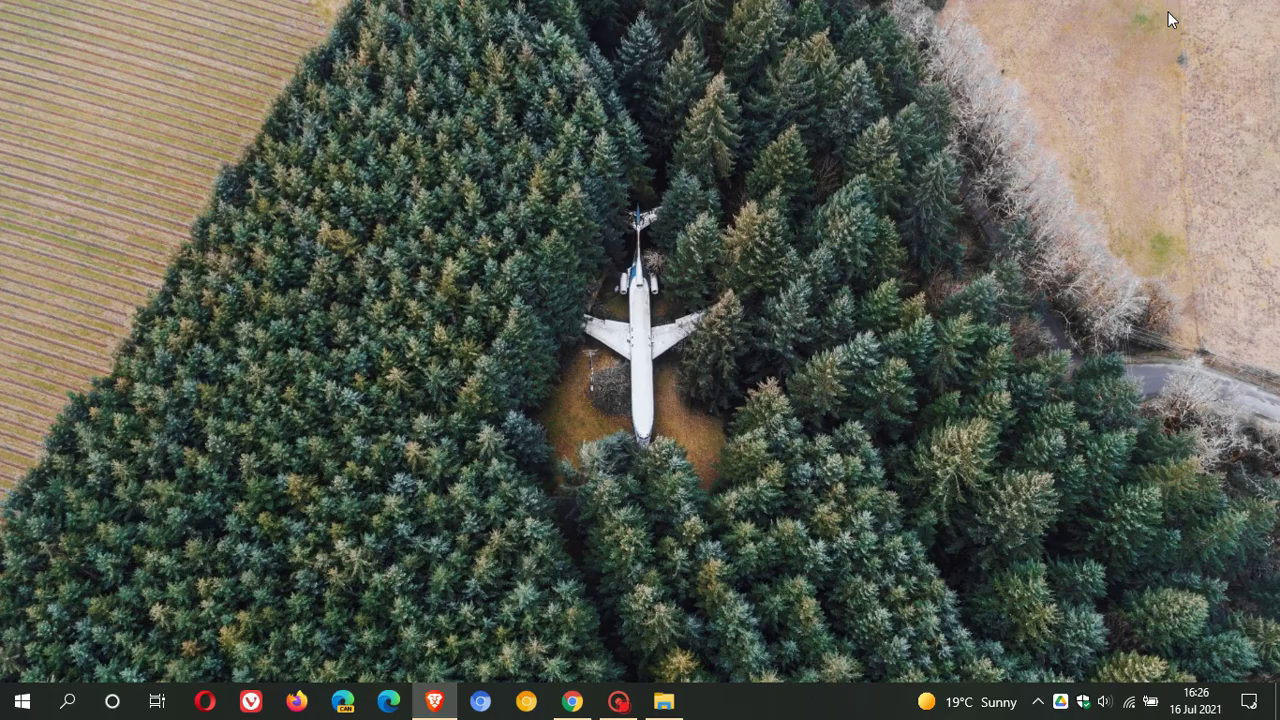
Examine the desktop's options for creating new items and locate Google Drive among the installed apps
right_click(572, 214)
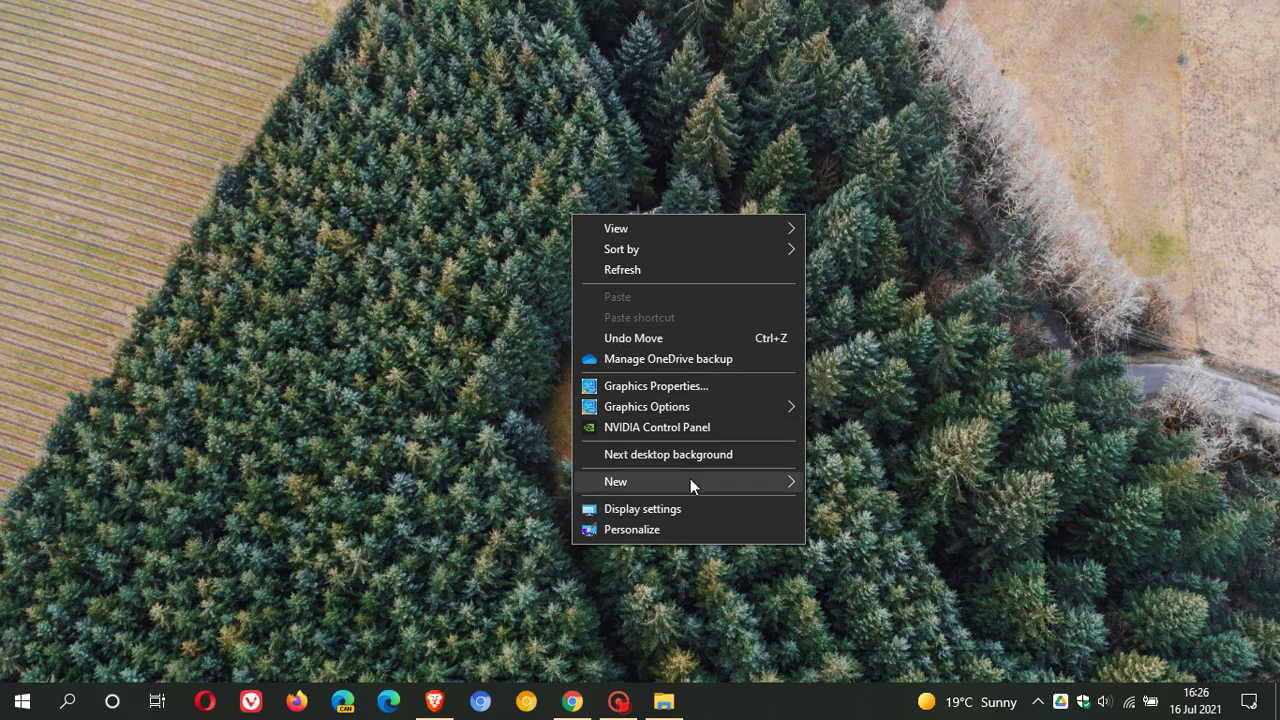
mouse_move(691, 480)
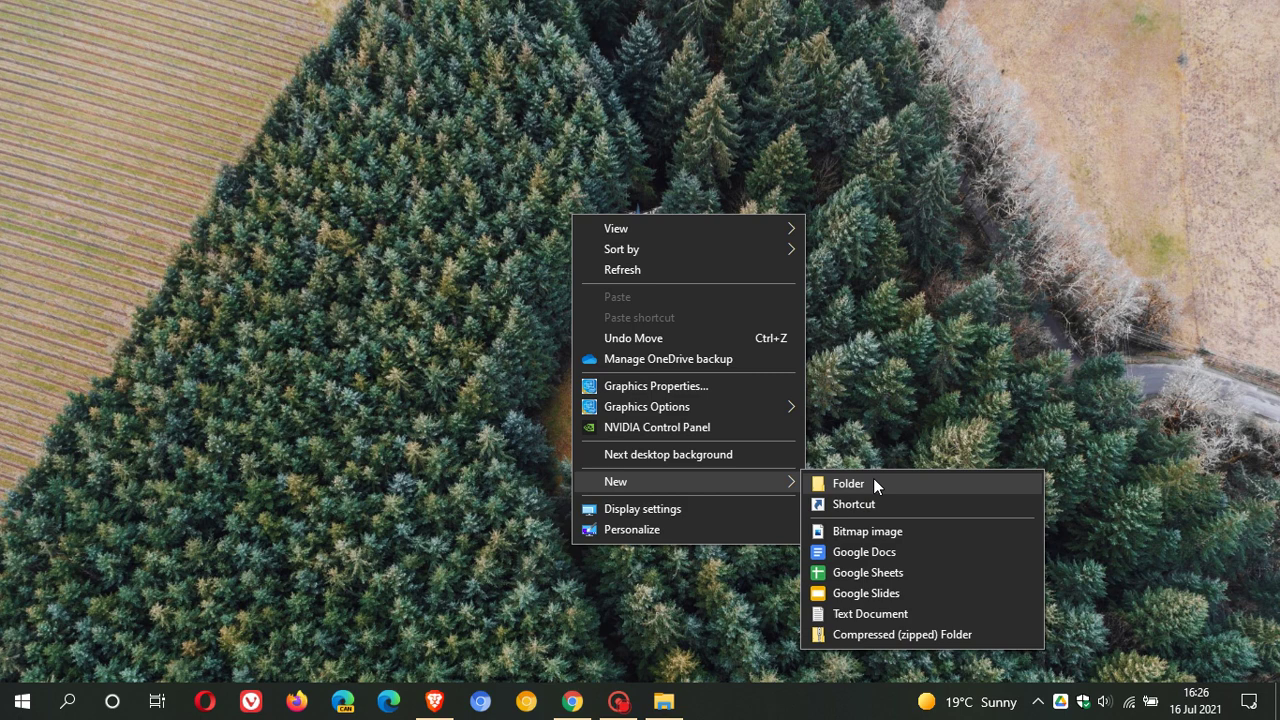
left_click(22, 701)
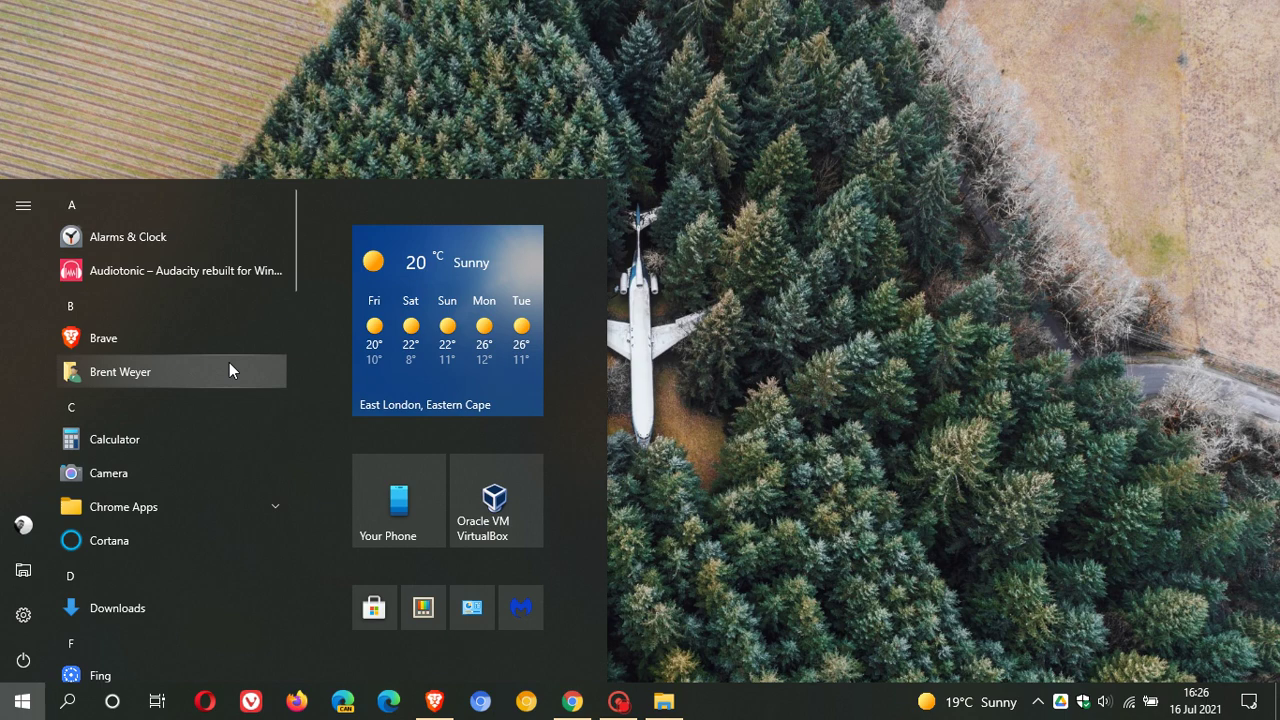
scroll(229, 362, "down", 3)
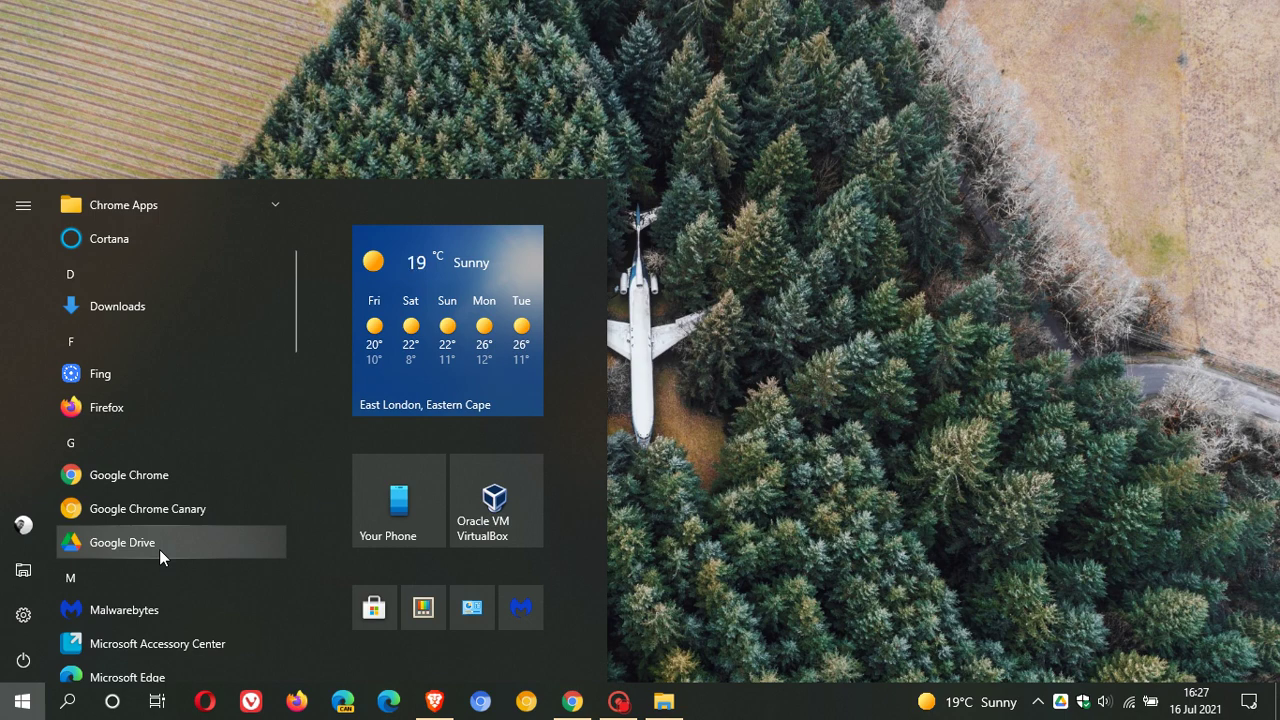
left_click(812, 534)
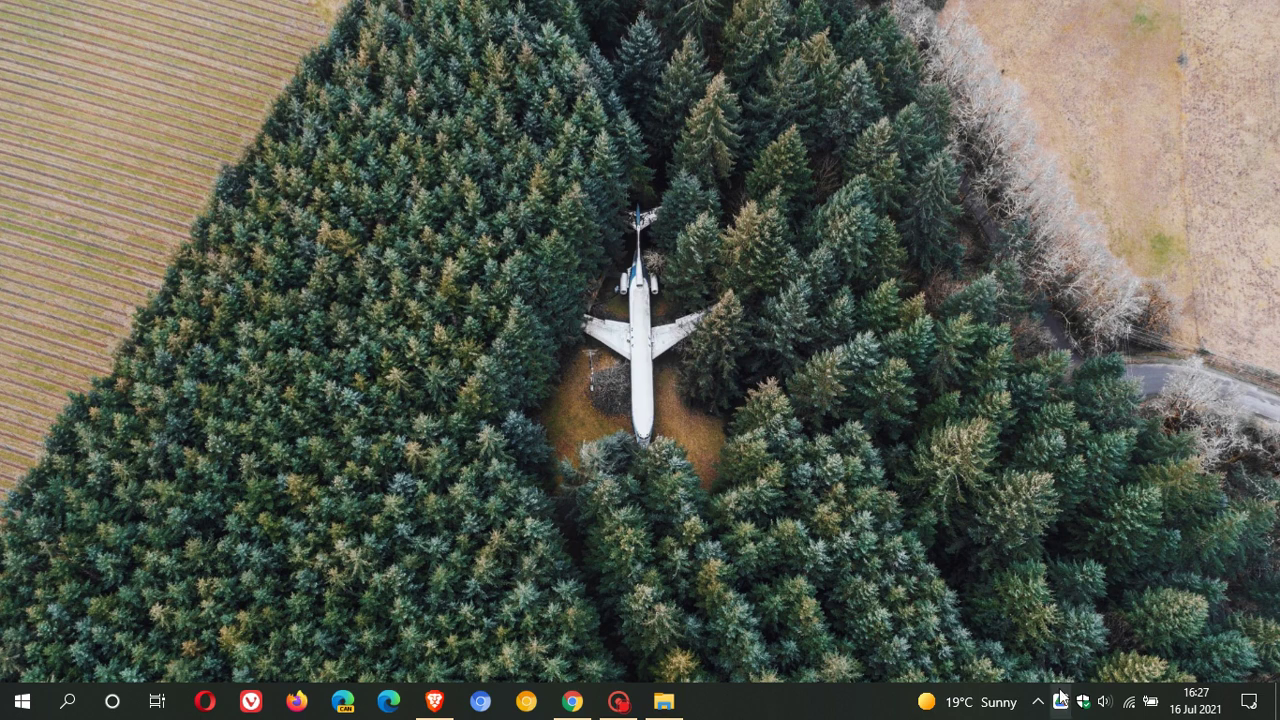
Open the Google Drive preferences from its sync status window to review the available settings
left_click(1060, 702)
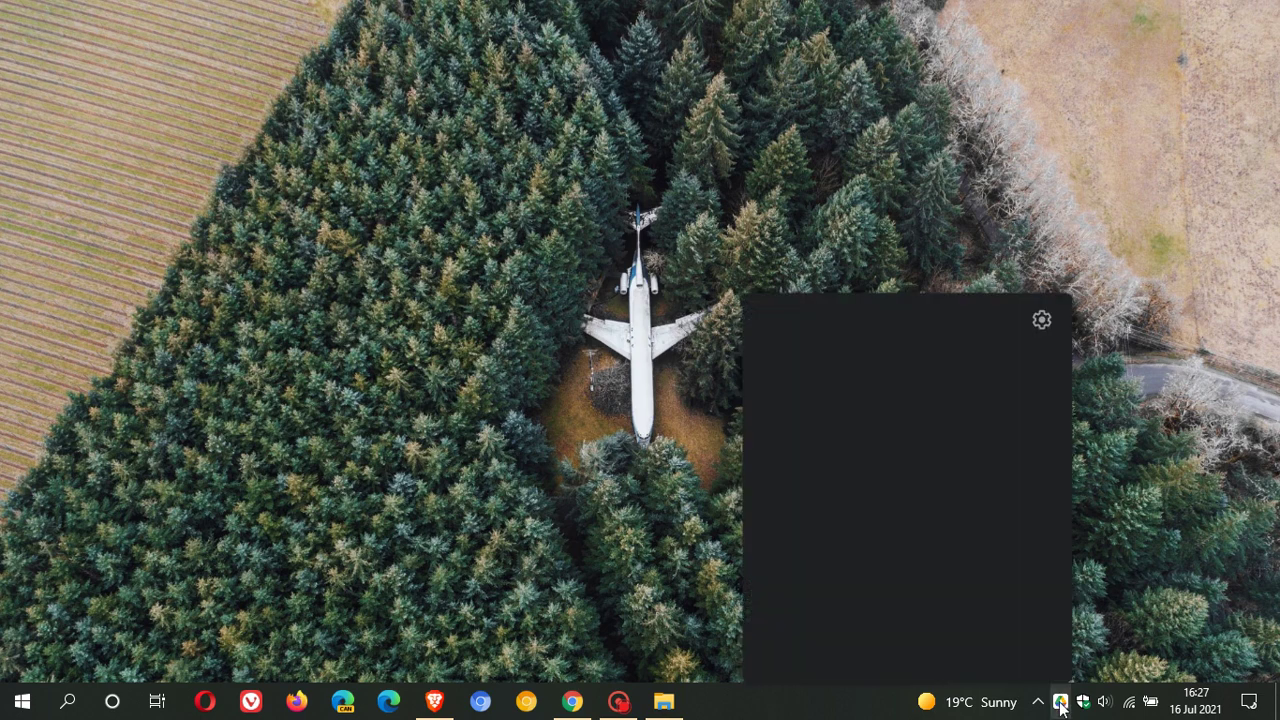
left_click(1042, 320)
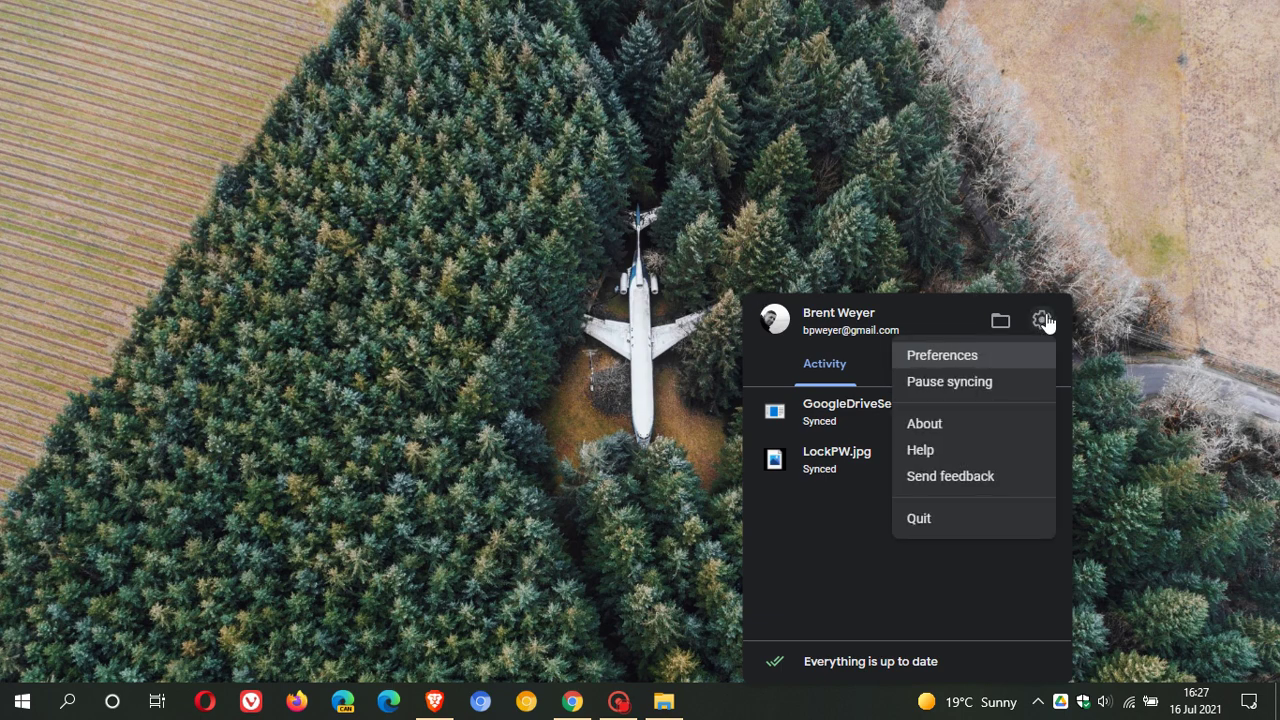
left_click(930, 358)
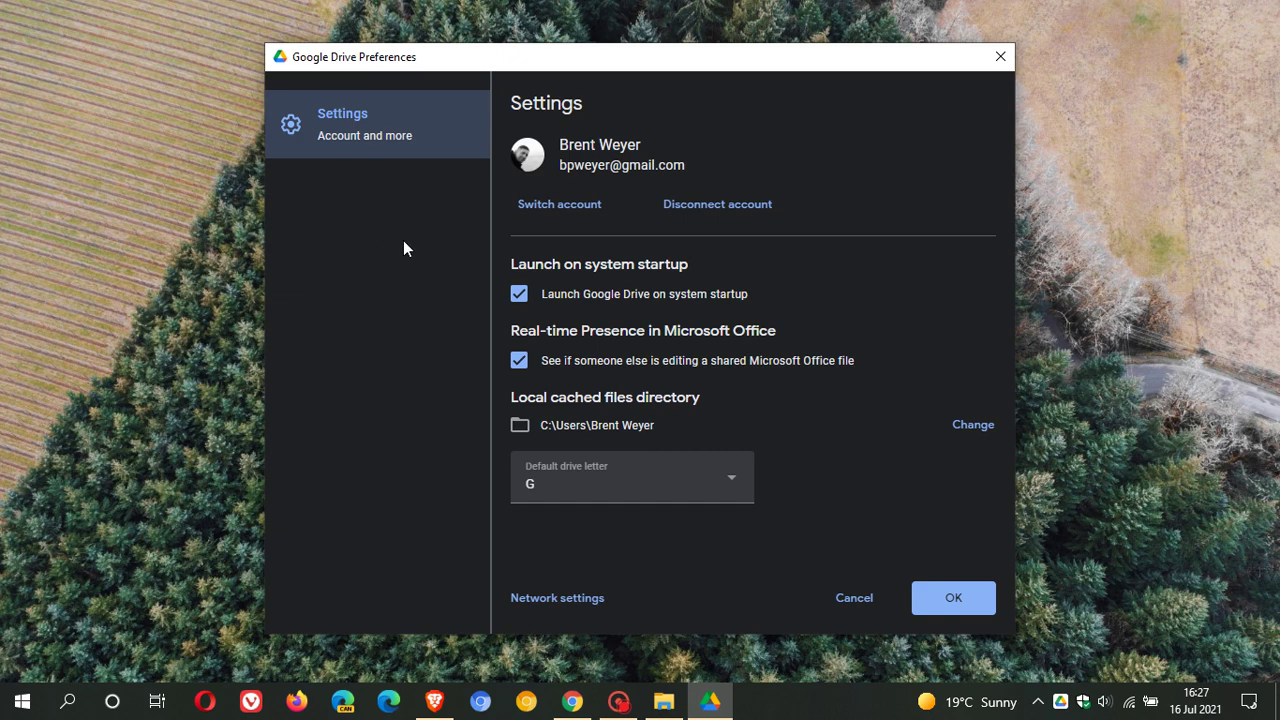
Switch to Chrome, close the Drive preferences, and examine the article's picture of the Drive preferences window
left_click(572, 701)
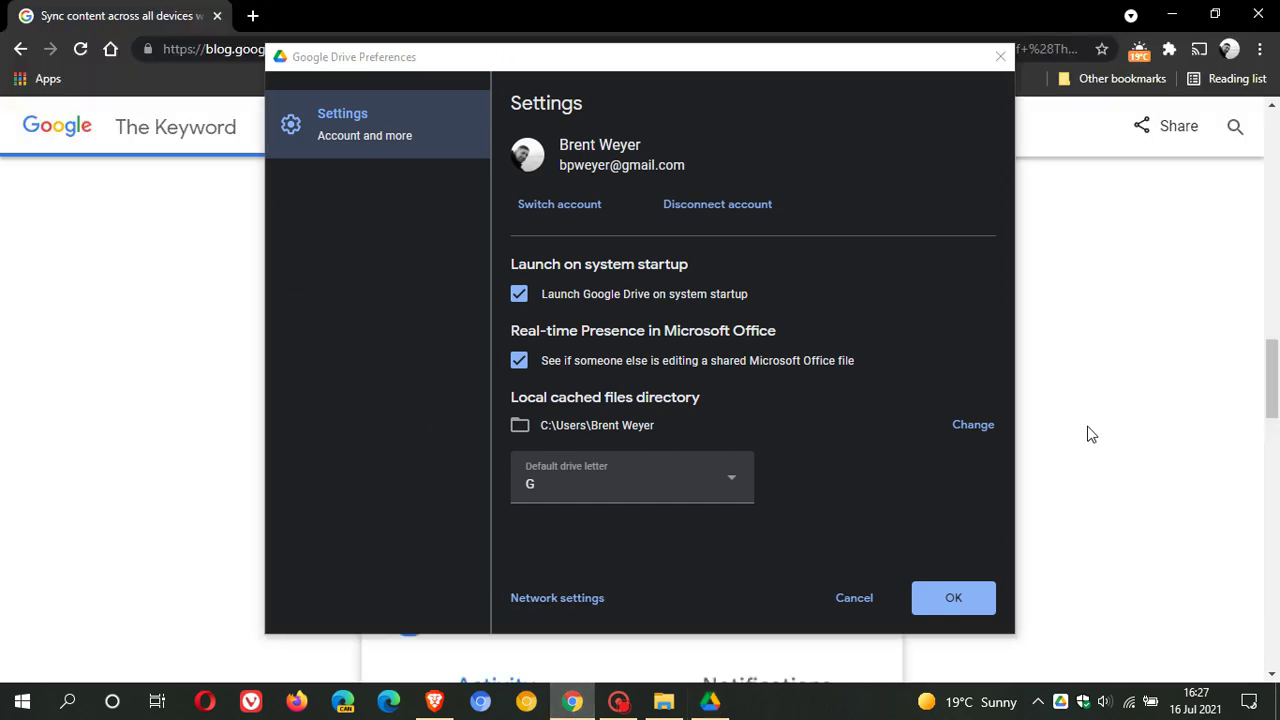
left_click(1000, 56)
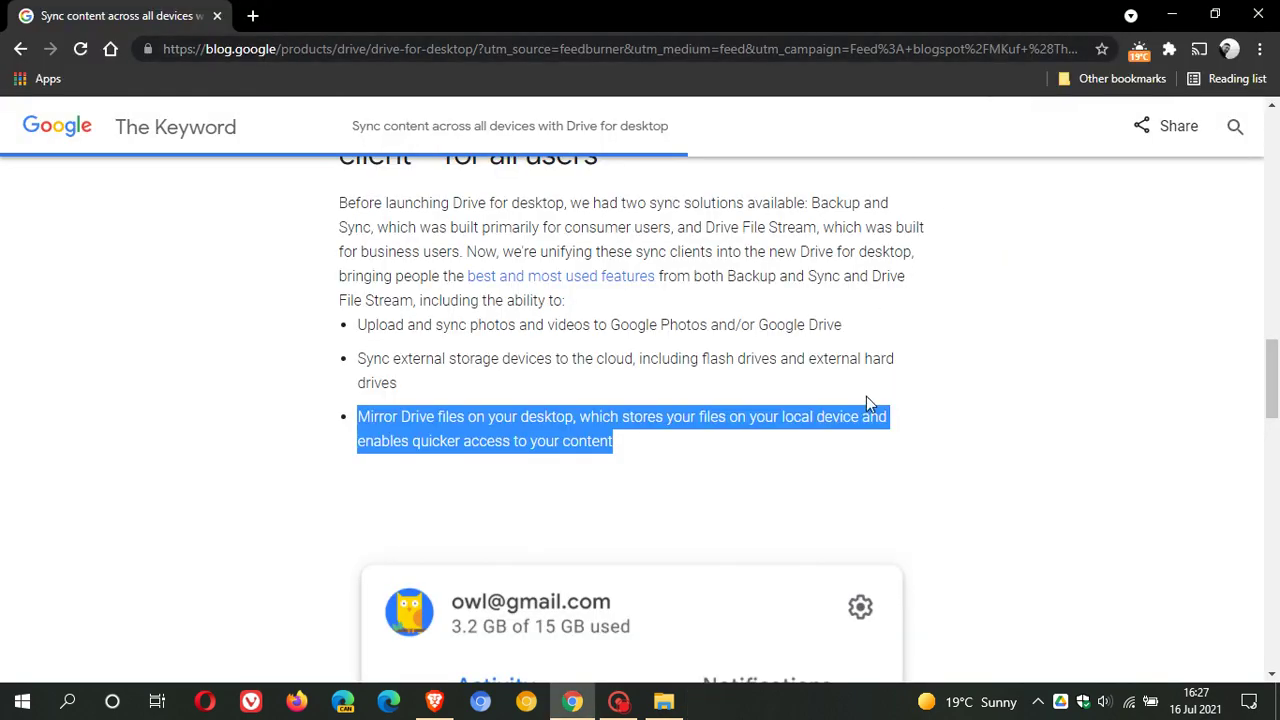
scroll(835, 415, "up", 5)
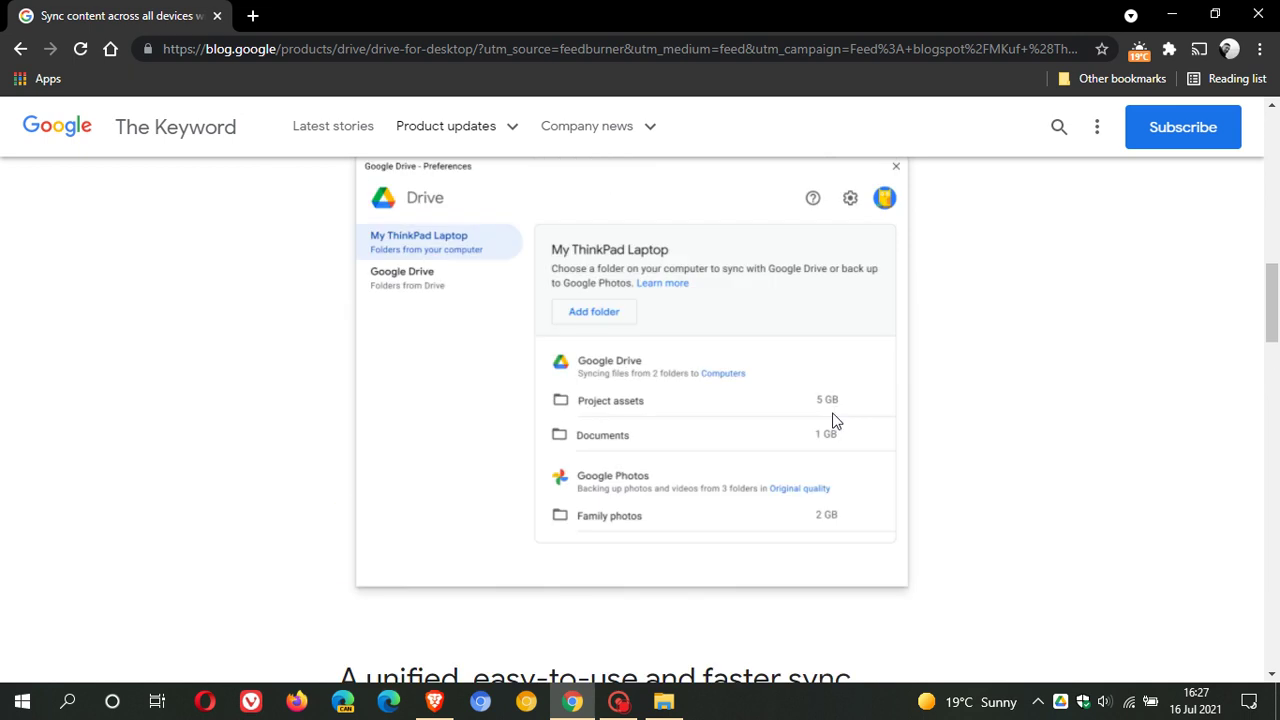
scroll(836, 420, "up", 1)
scroll(800, 403, "down", 1)
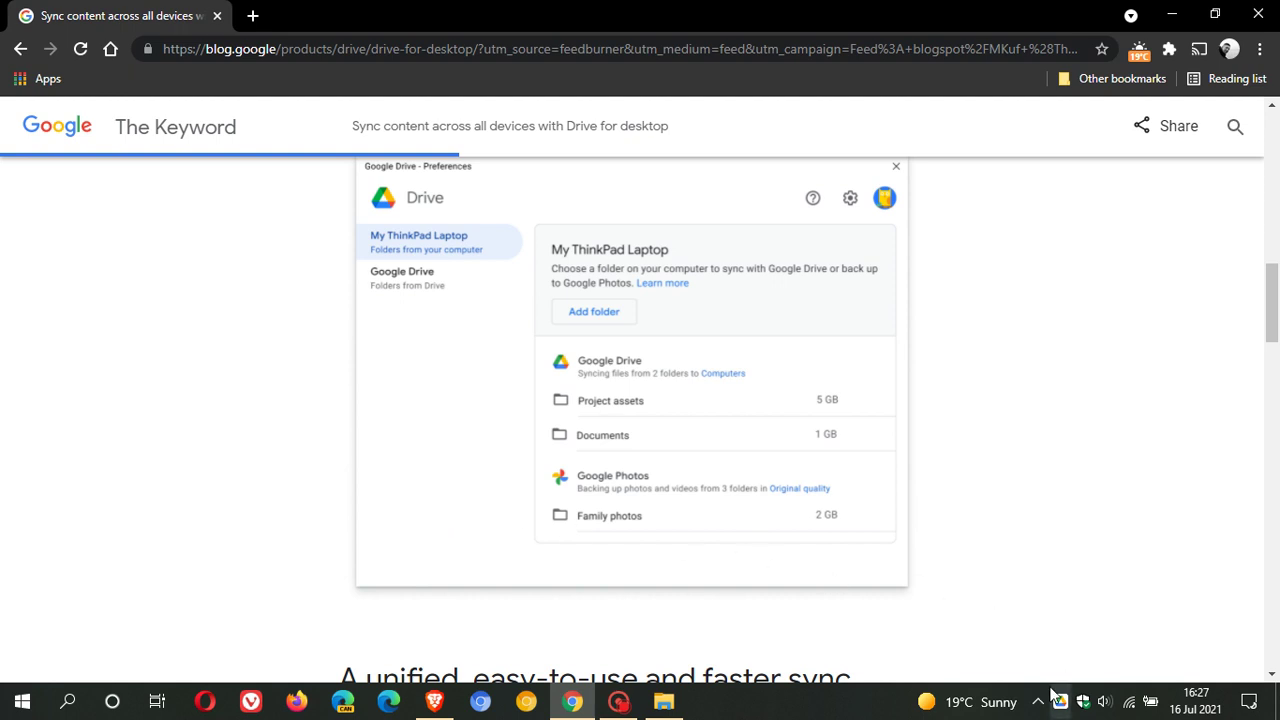
left_click(1171, 15)
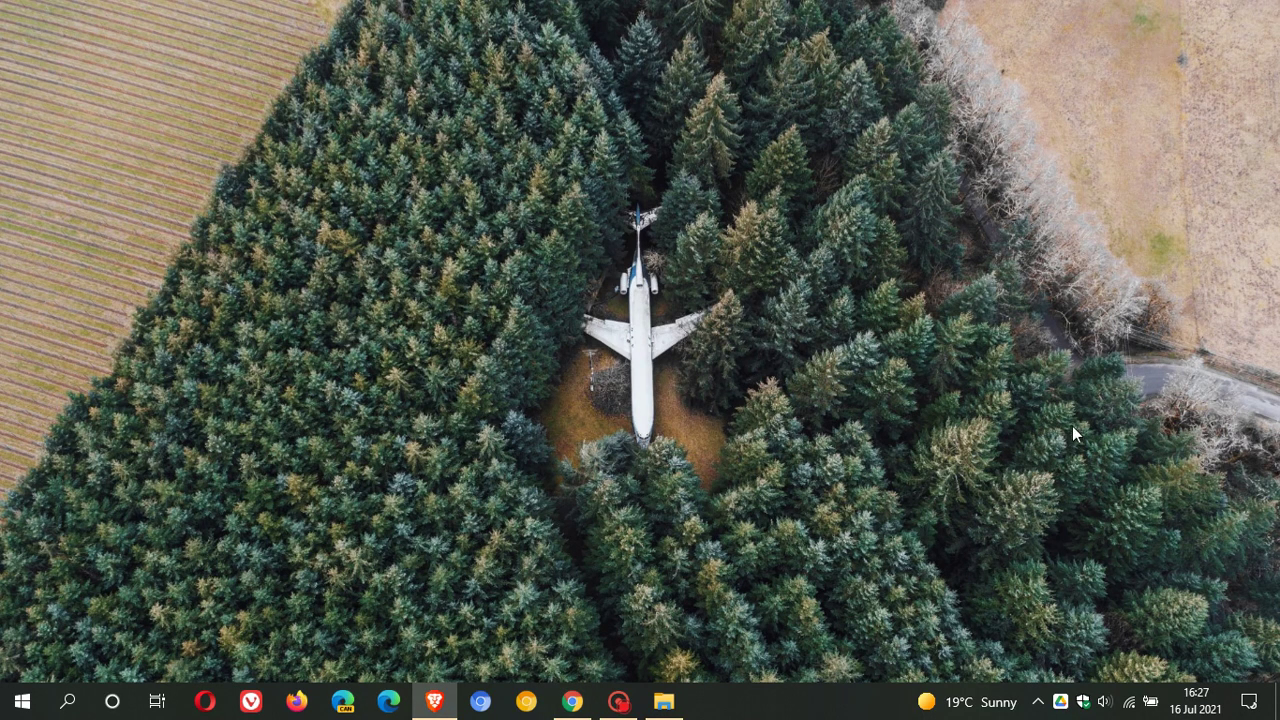
Reopen the Google Drive preferences, compare them with the article in Chrome, and close the preferences
left_click(1060, 701)
left_click(1043, 322)
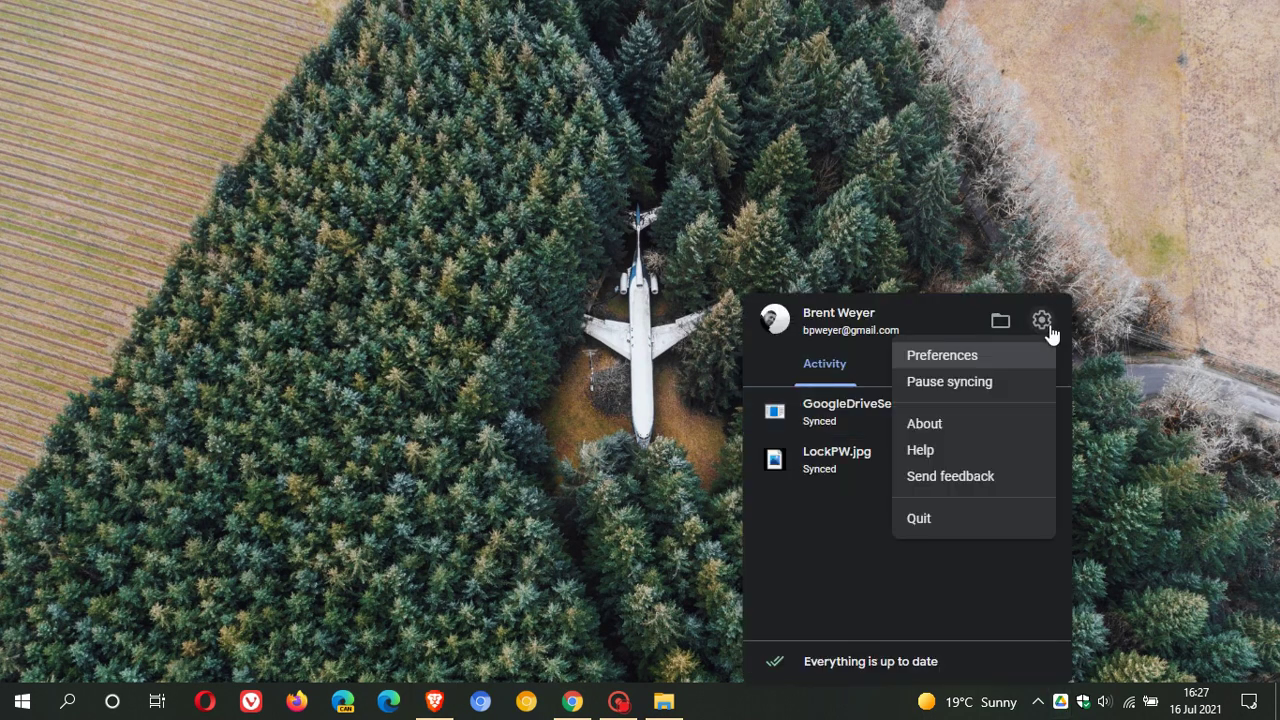
left_click(967, 358)
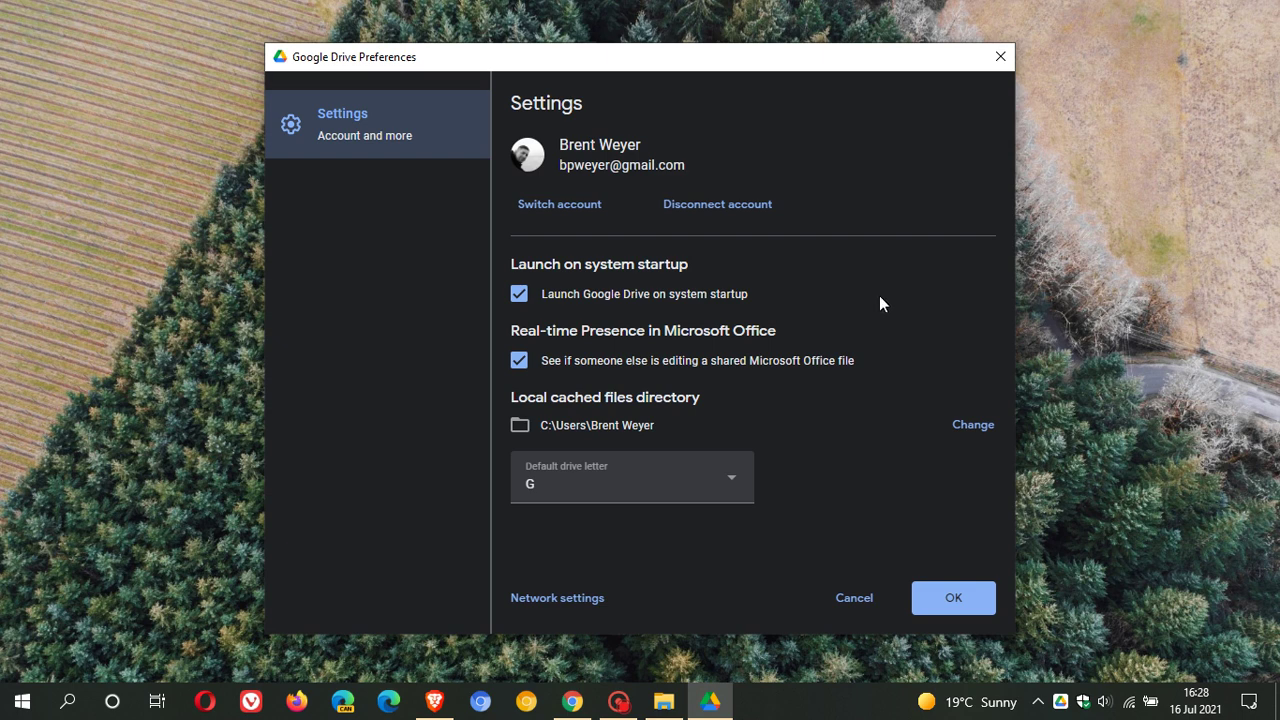
left_click(556, 699)
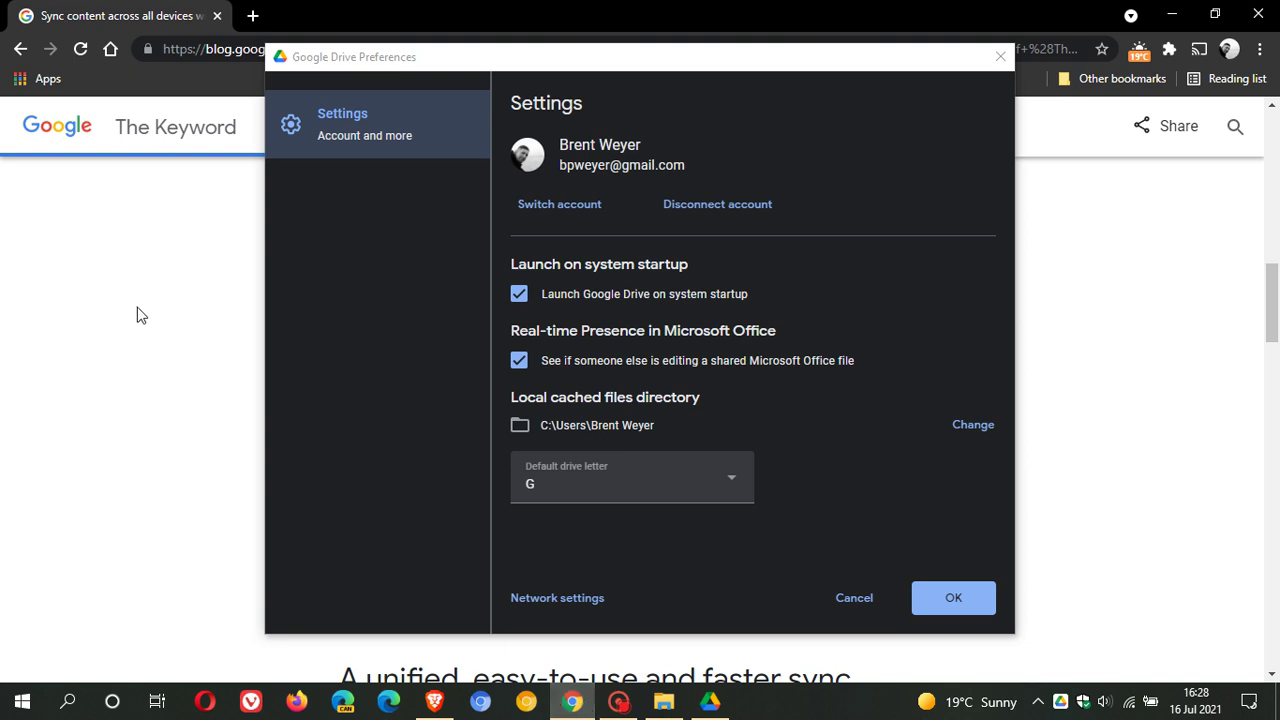
left_click(1172, 14)
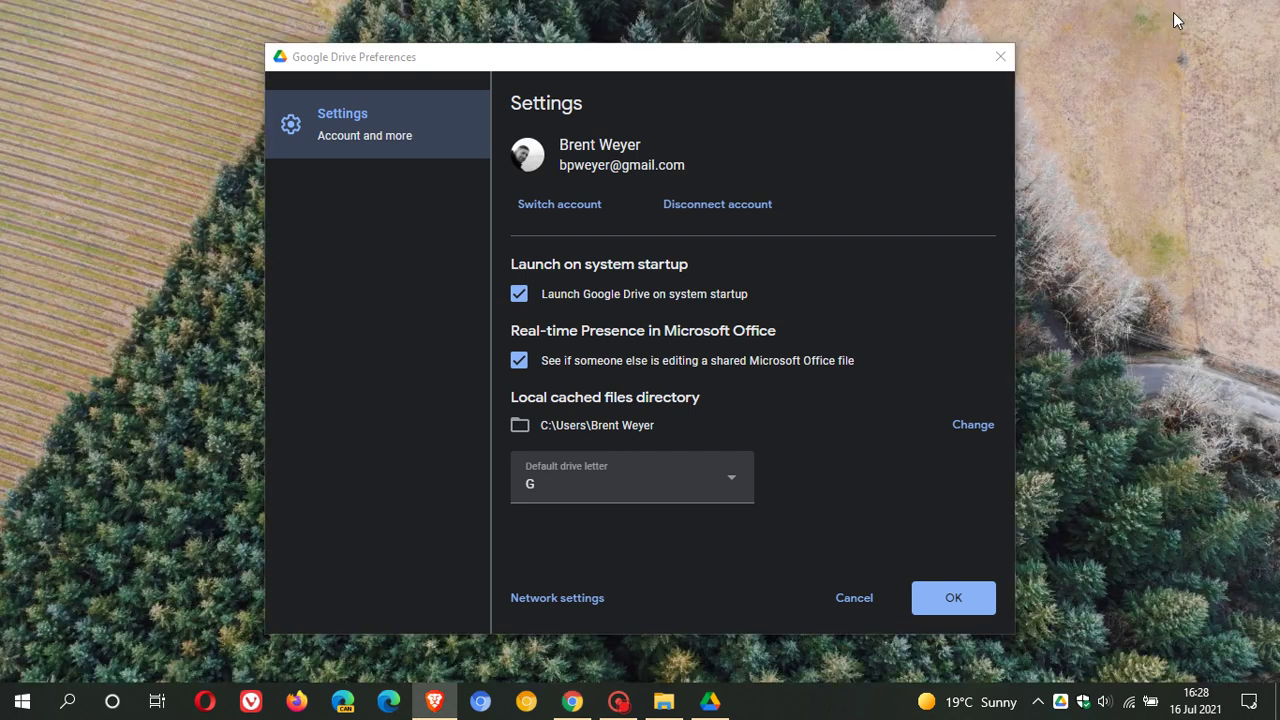
left_click(1001, 58)
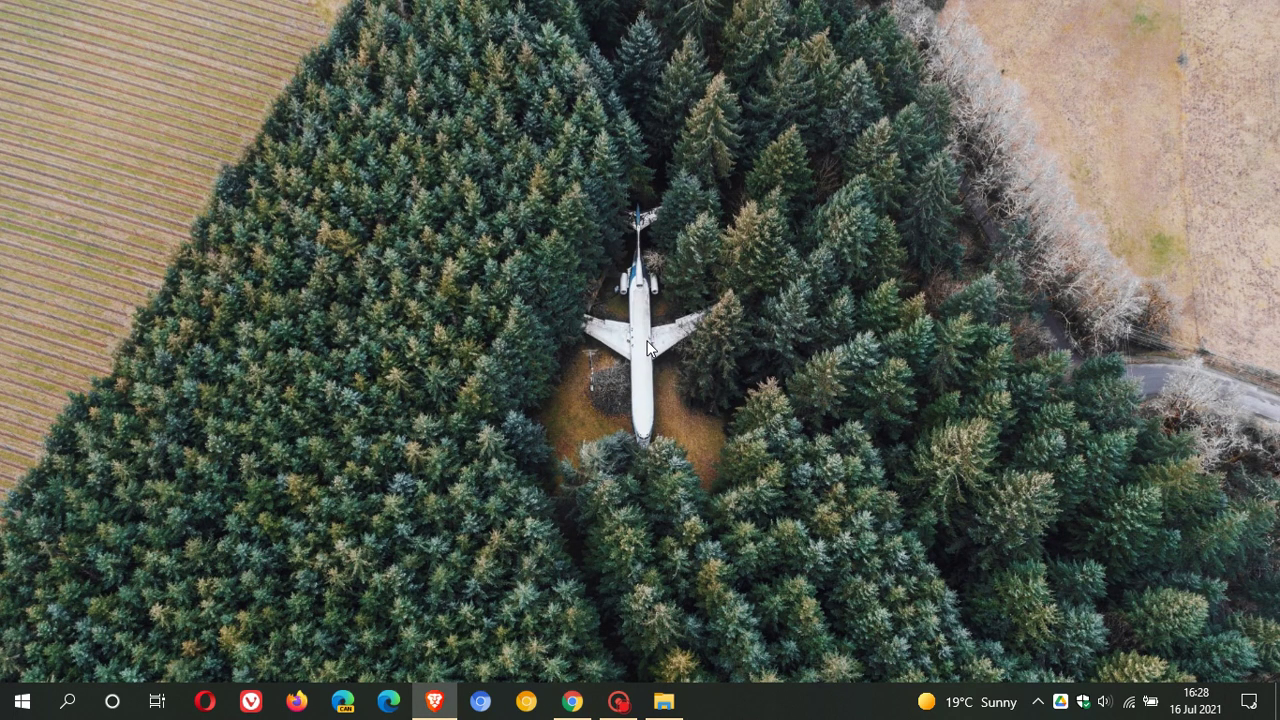